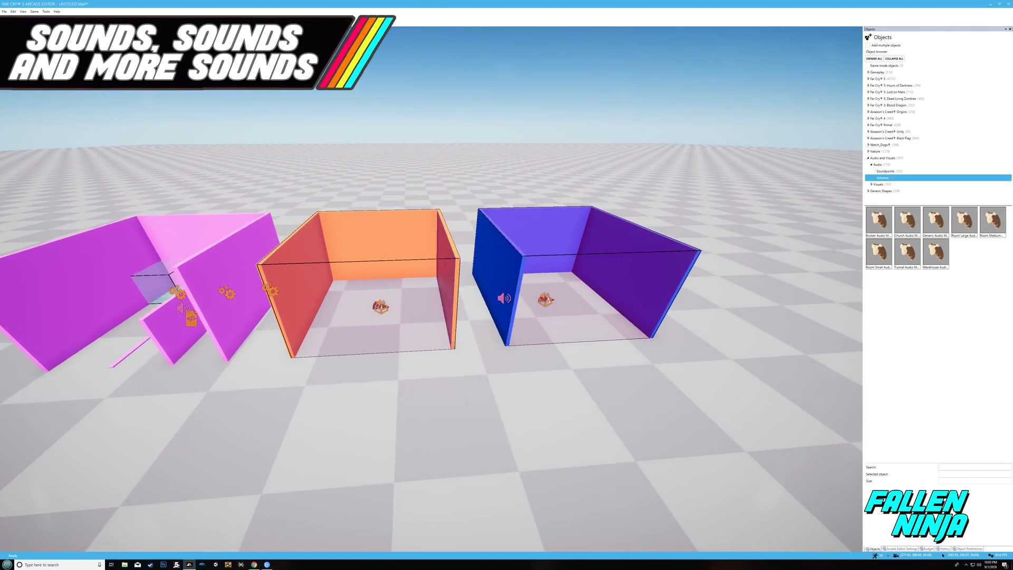
Step: Examine the pink, orange and blue rooms and the sound and logic objects placed in them from several angles
{"action": "key", "text": "d"}
{"action": "key", "text": "a"}
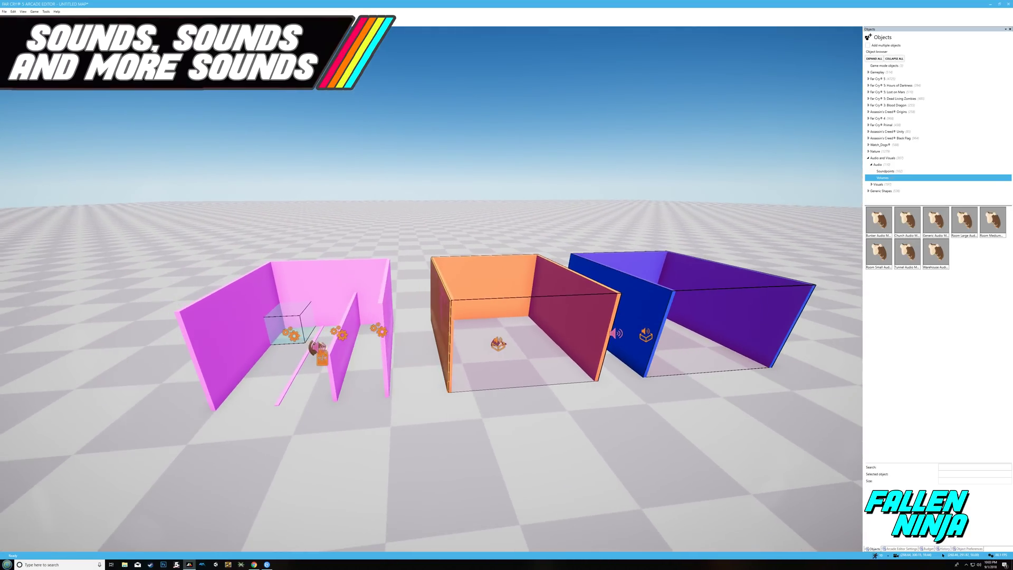
{"action": "key", "text": "d"}
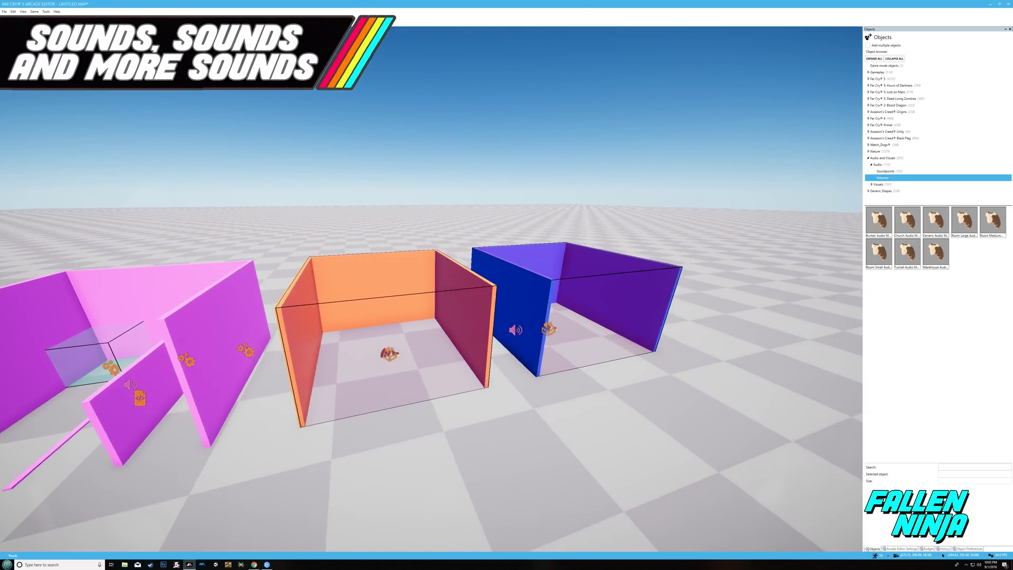
{"action": "key", "text": "w"}
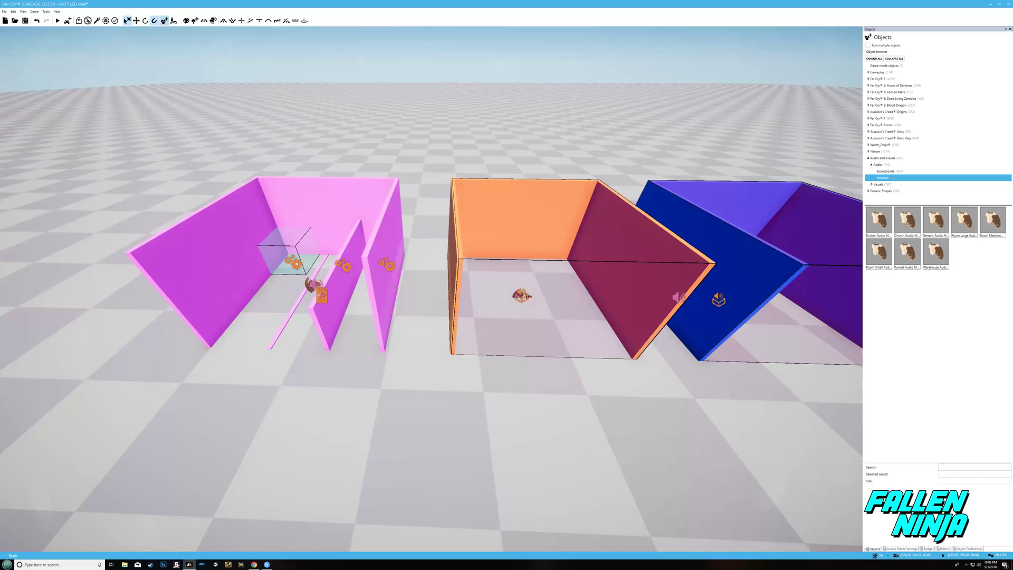
{"action": "key", "text": "w"}
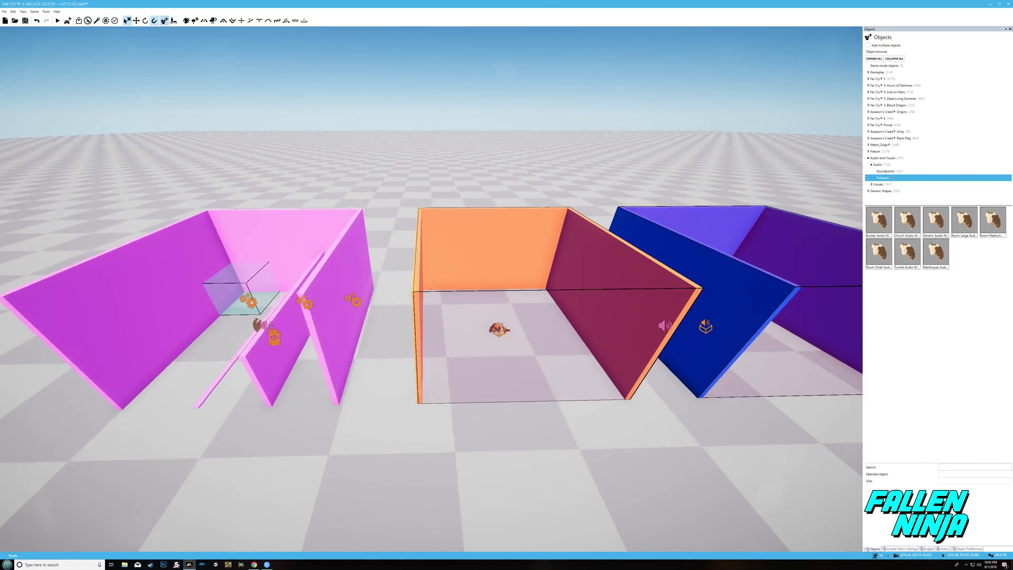
{"action": "right_click_drag", "start_coordinate": [431, 289], "coordinate": [457, 262]}
{"action": "key", "text": "d"}
{"action": "key", "text": "a"}
{"action": "key", "text": "w"}
{"action": "key", "text": "a"}
{"action": "key", "text": "s"}
{"action": "key", "text": "w"}
{"action": "key", "text": "s"}
{"action": "key", "text": "a"}
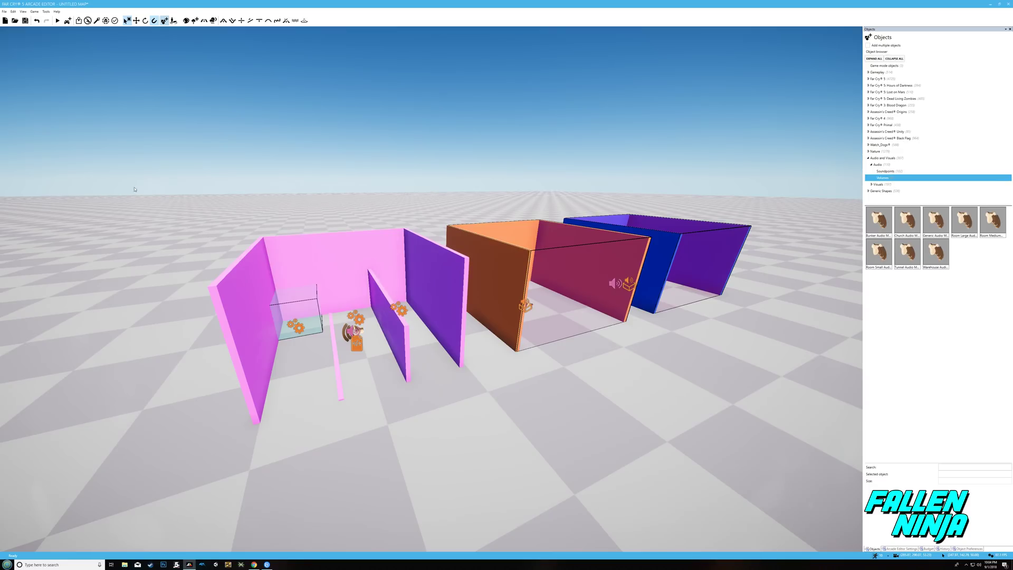
Step: Playtest the map in explore mode and walk between the pink room's outer wall and low floor strip to the back wall
{"action": "left_click", "coordinate": [68, 21]}
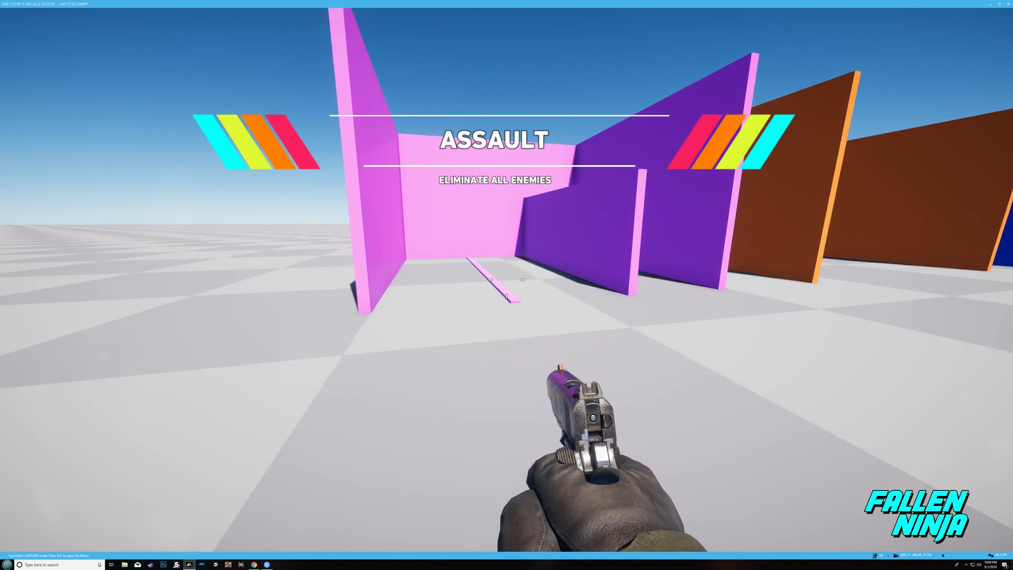
{"action": "key", "text": "w"}
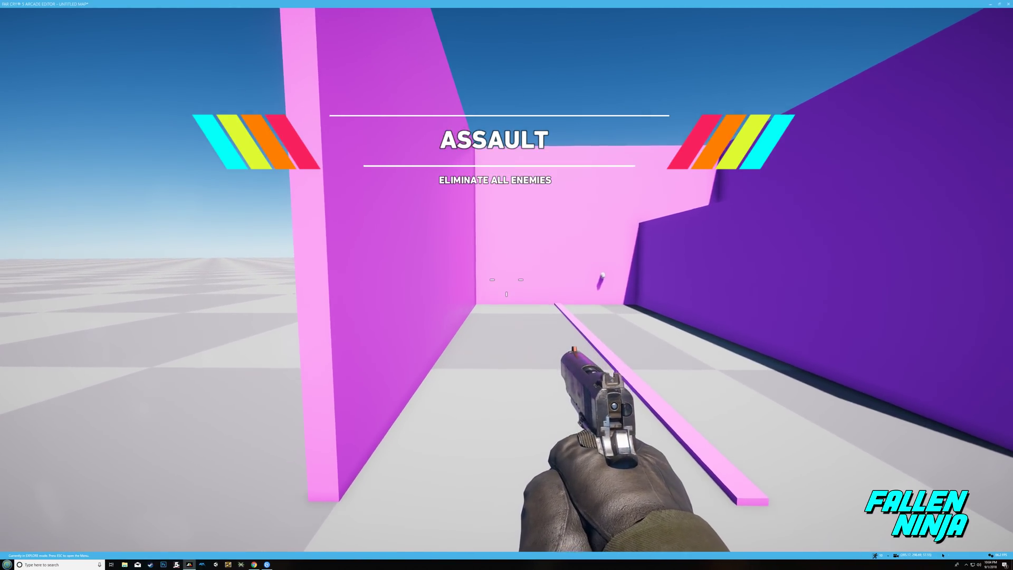
{"action": "key", "text": "s"}
{"action": "key", "text": "d"}
{"action": "key", "text": "w"}
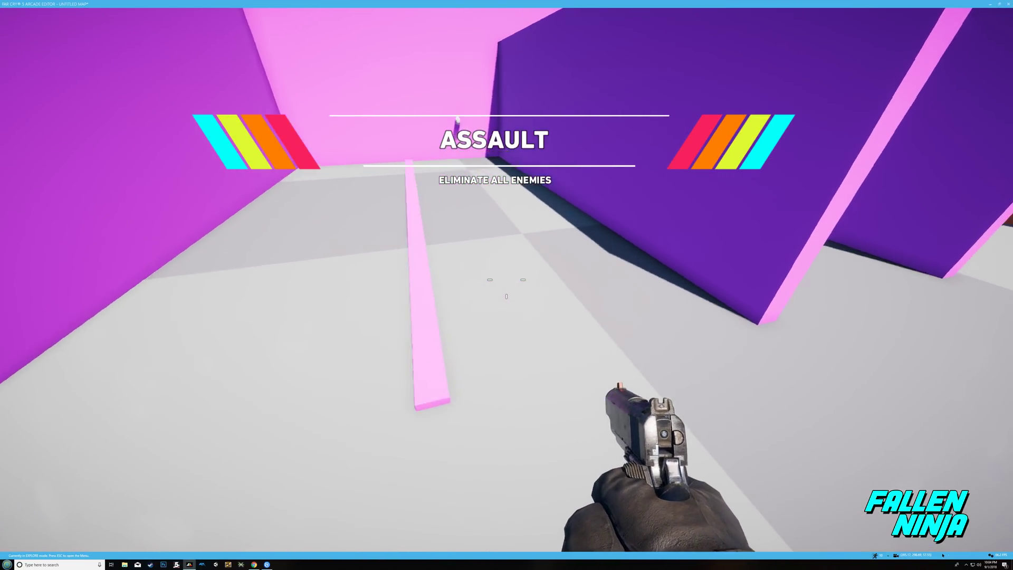
{"action": "key", "text": "a"}
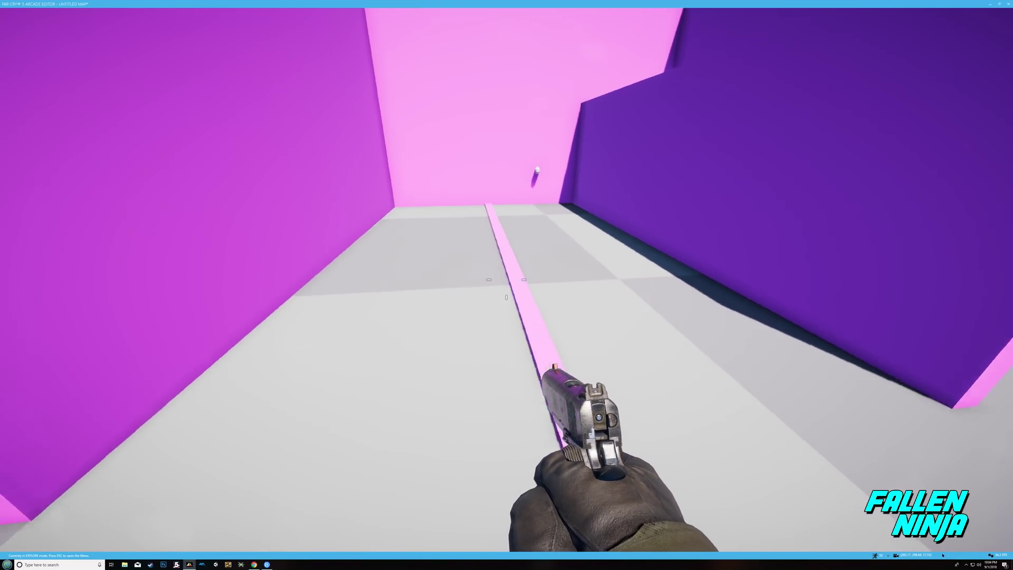
{"action": "key", "text": "w"}
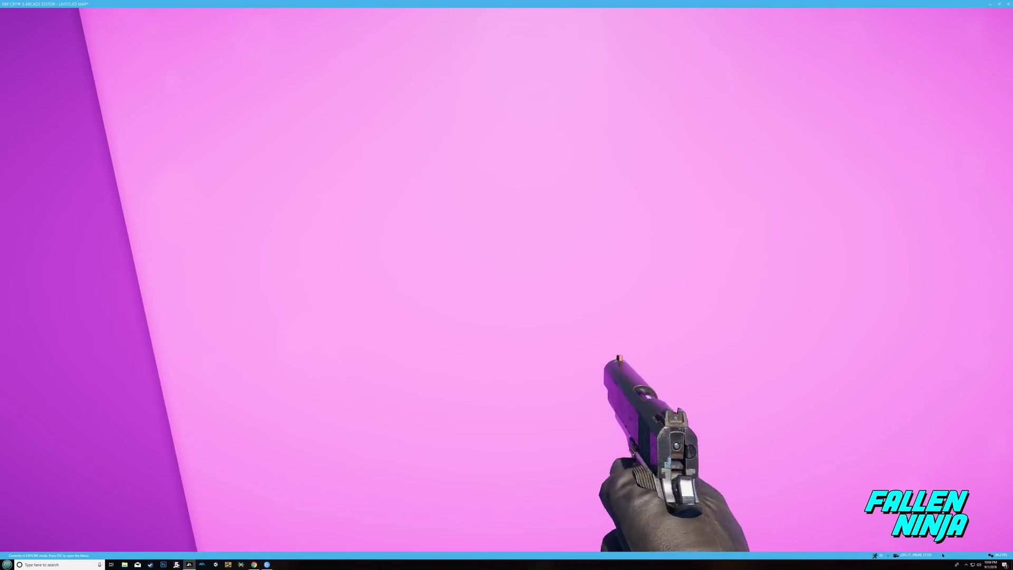
Step: Turn around in the pink room and walk back out past the low floor strip to the entrance
{"action": "key", "text": "w"}
{"action": "key", "text": "d"}
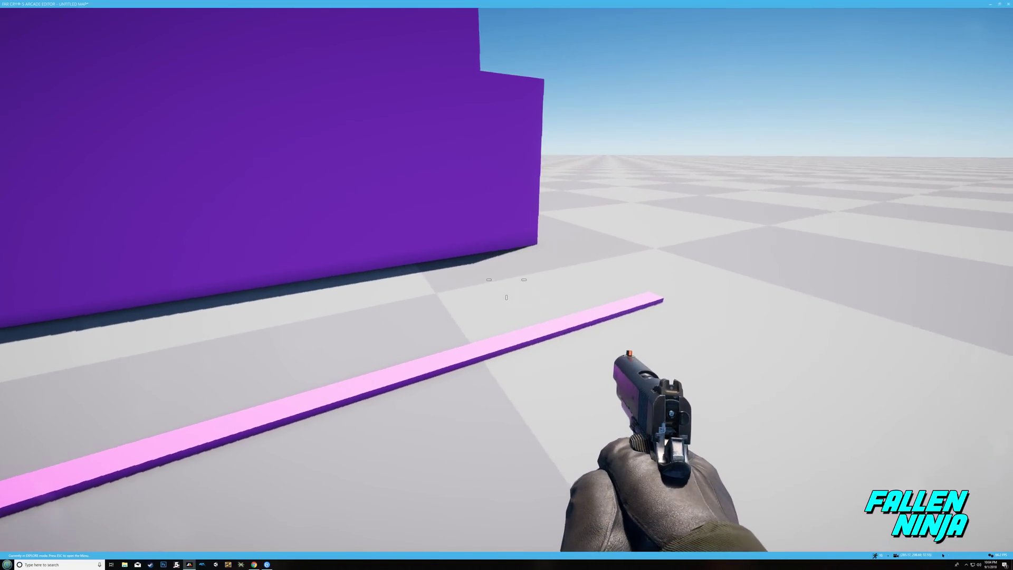
{"action": "key", "text": "d"}
{"action": "key", "text": "s"}
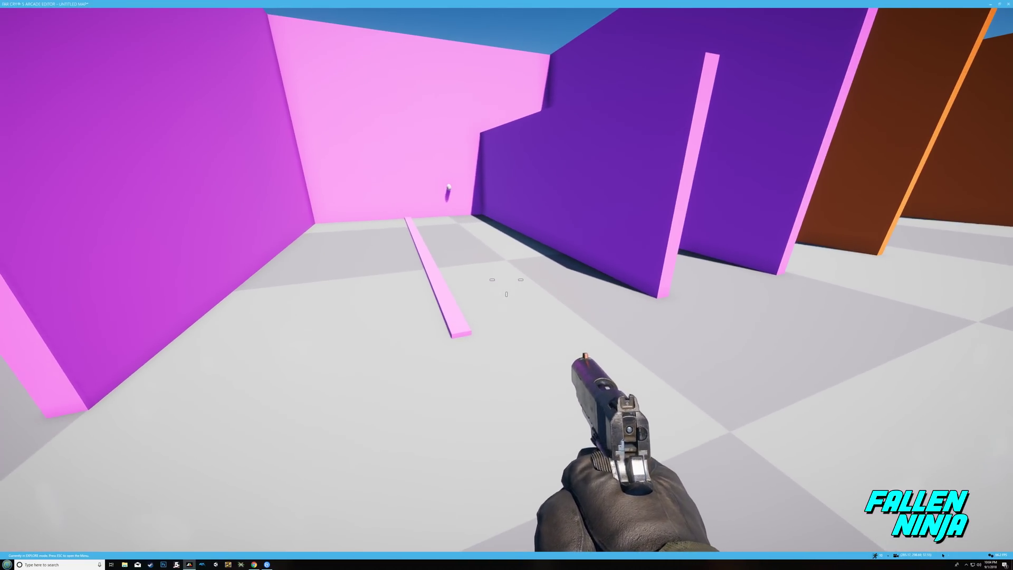
Step: Walk up to the white egg at the pink room's back wall and strike it until it breaks
{"action": "key", "text": "w"}
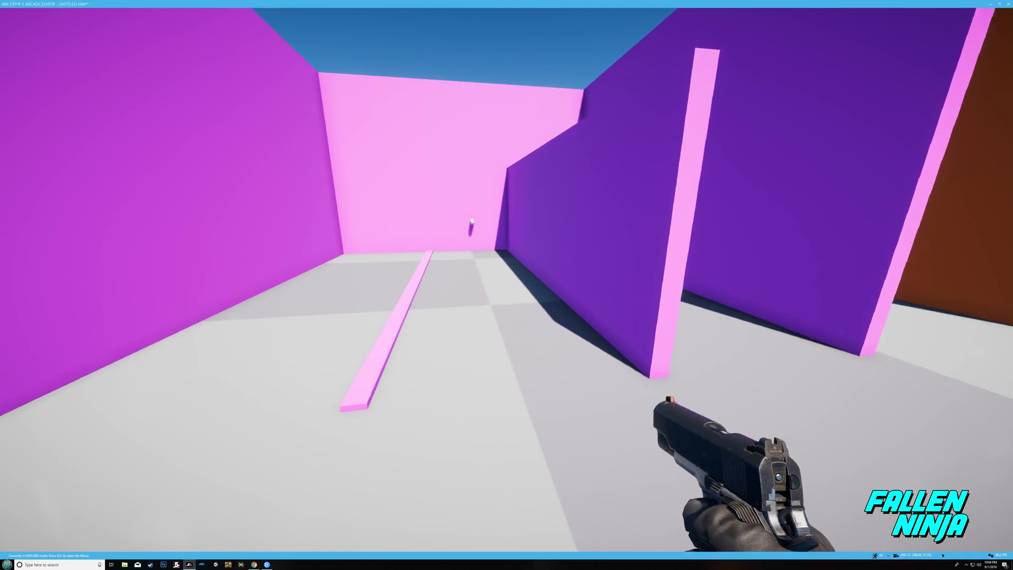
{"action": "key", "text": "w"}
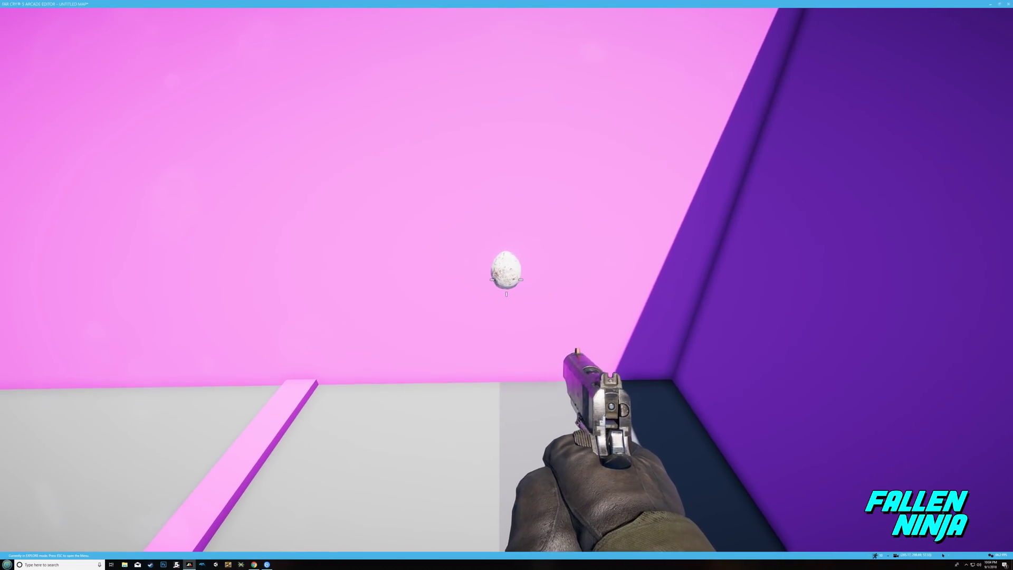
{"action": "key", "text": "w"}
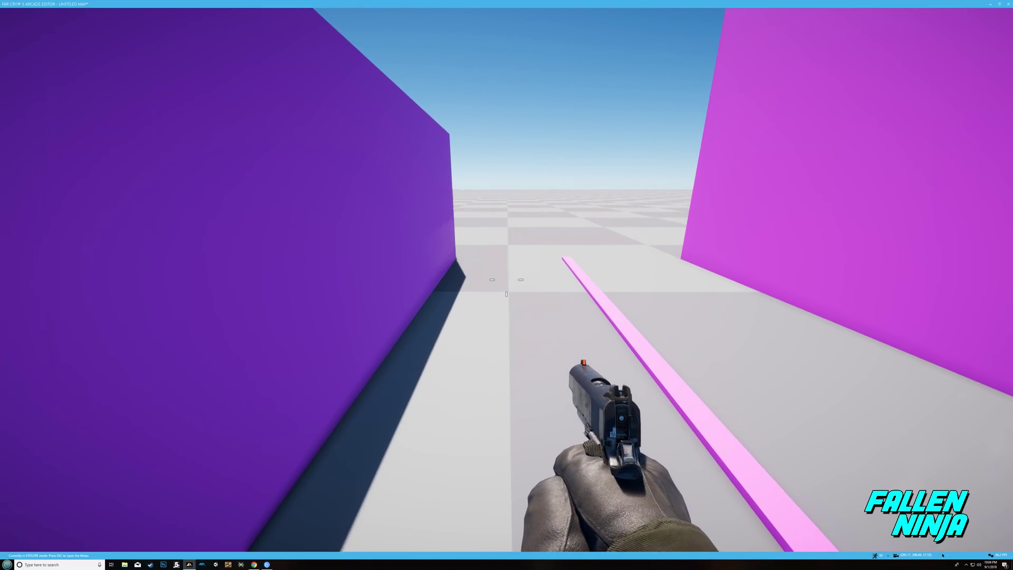
{"action": "key", "text": "f"}
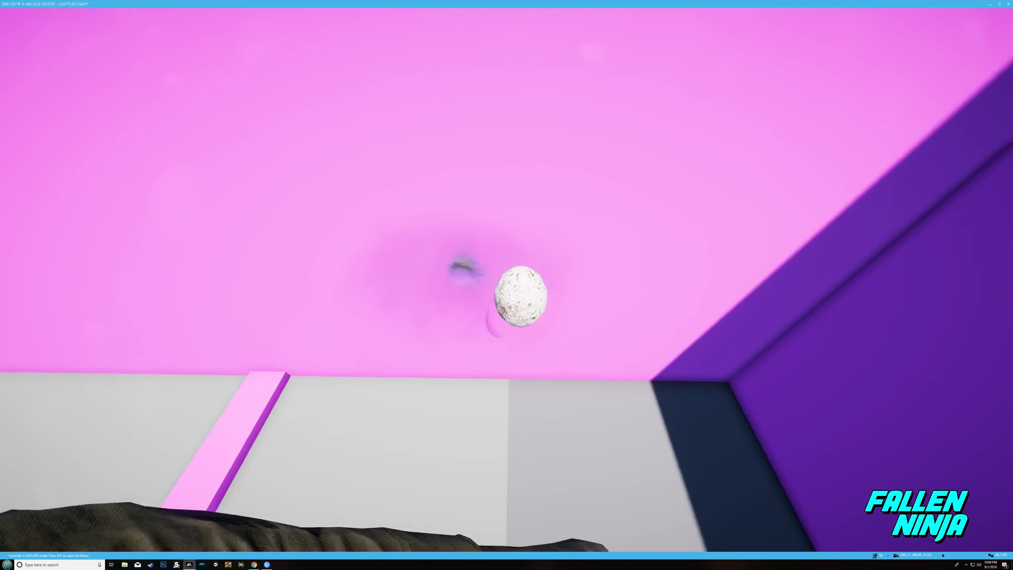
{"action": "key", "text": "f"}
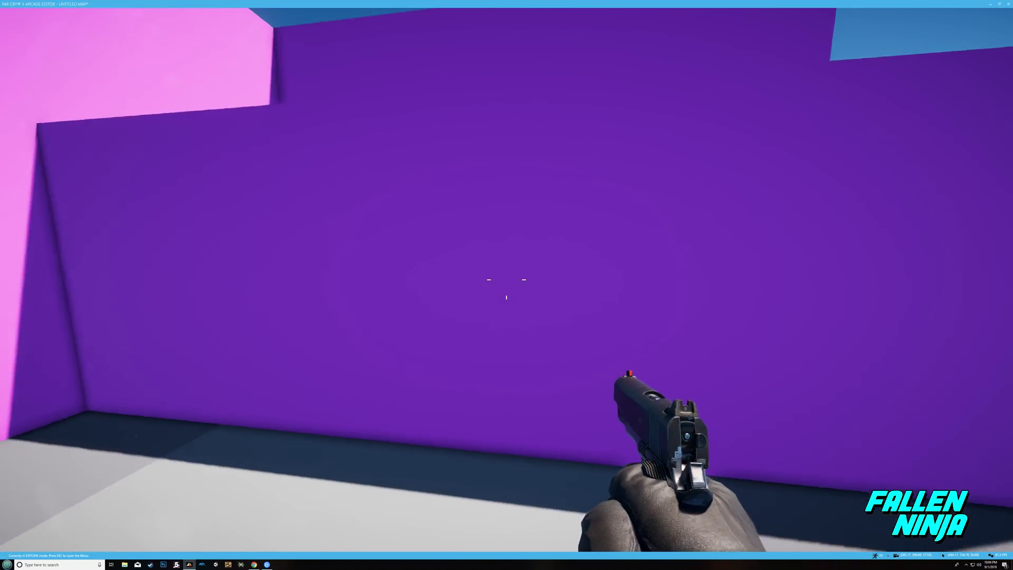
Step: Back out of the pink room and check the passage between the shorter partition and the tall side wall
{"action": "key", "text": "s"}
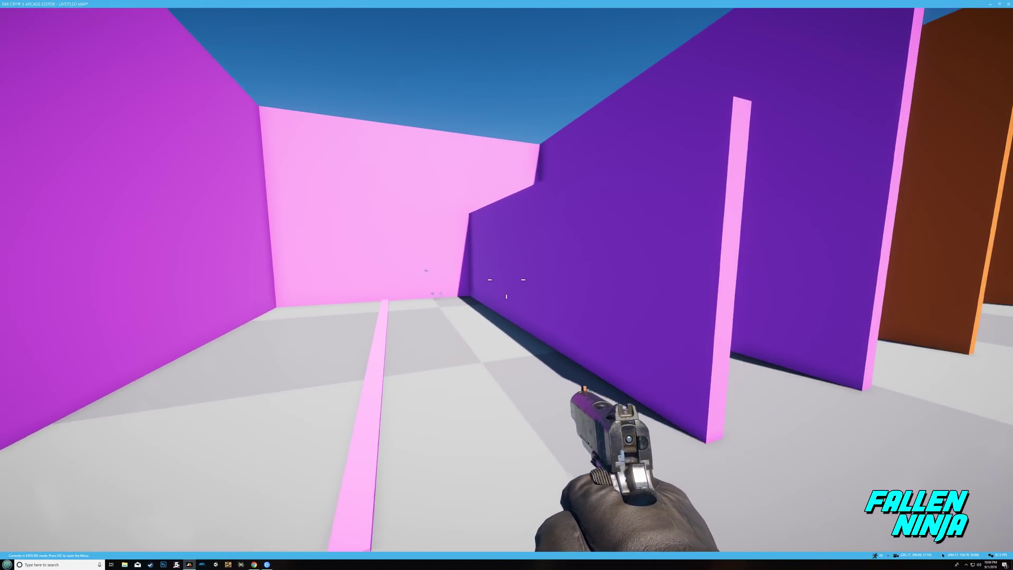
{"action": "key", "text": "s"}
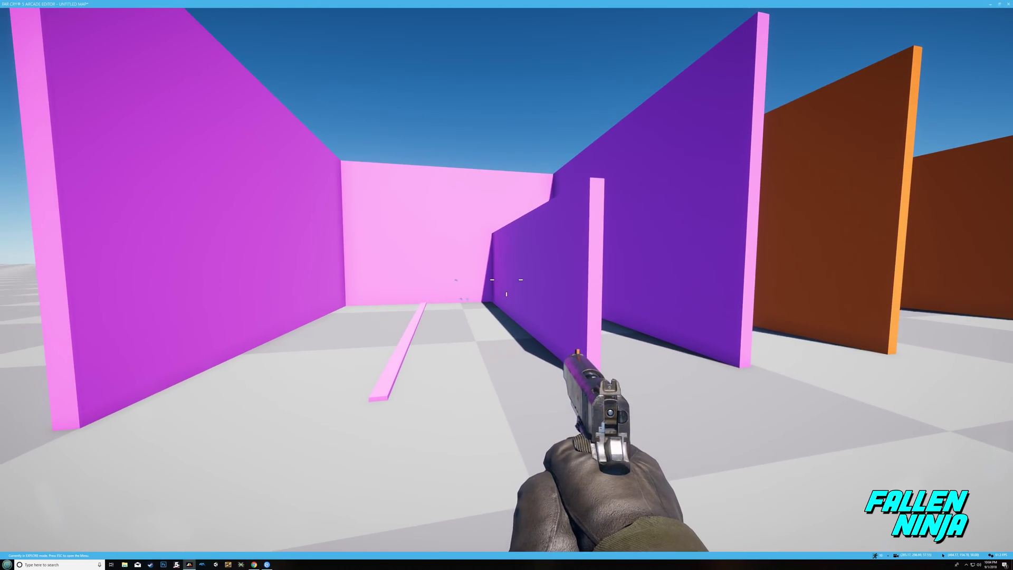
{"action": "key", "text": "w"}
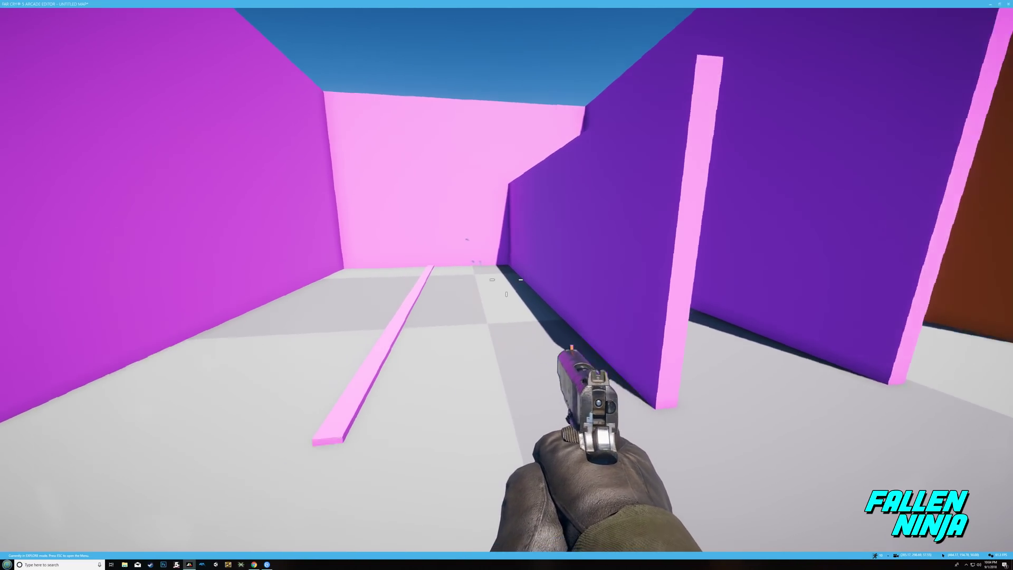
{"action": "key", "text": "d"}
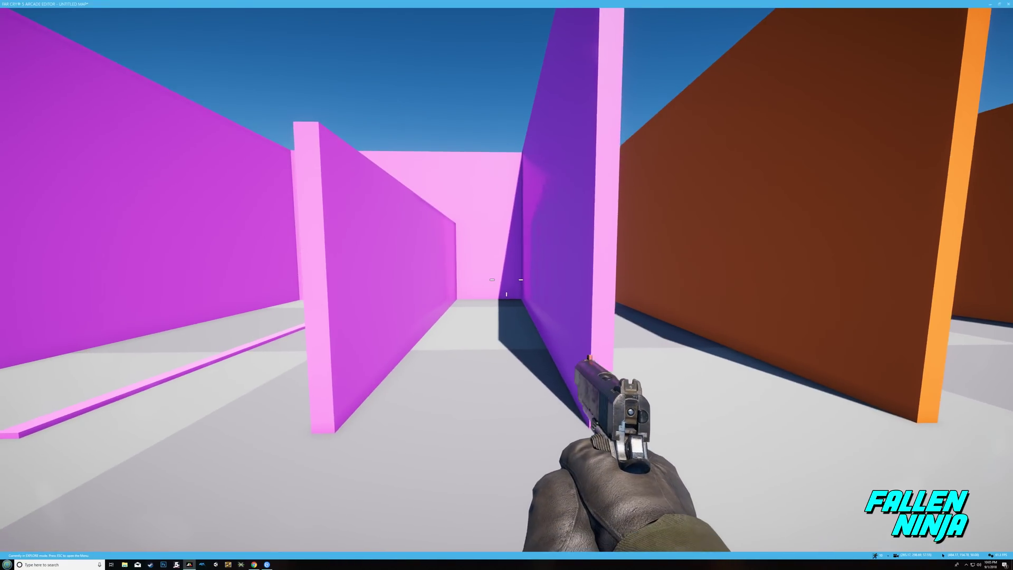
{"action": "key", "text": "w"}
{"action": "key", "text": "s"}
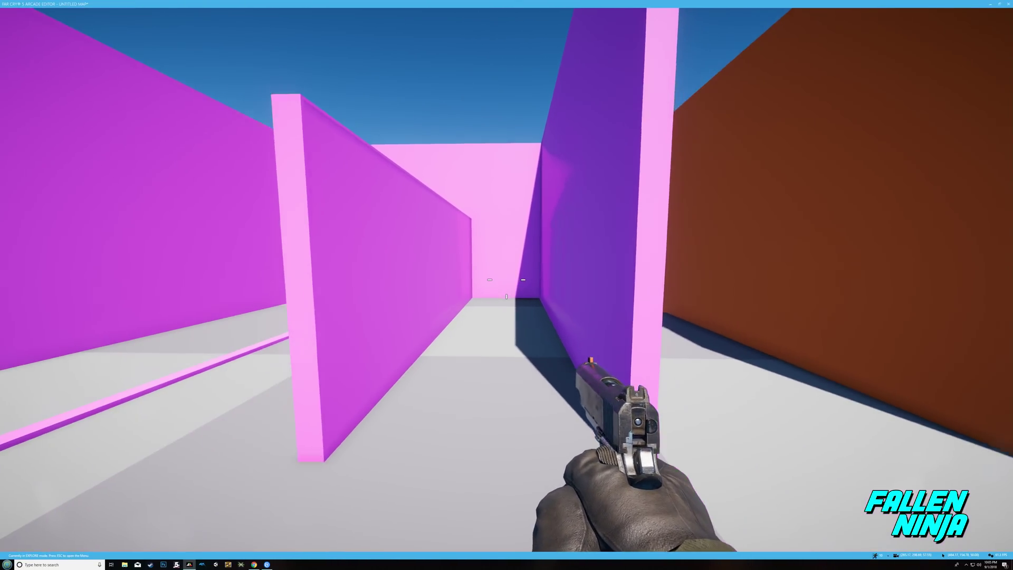
{"action": "key", "text": "d"}
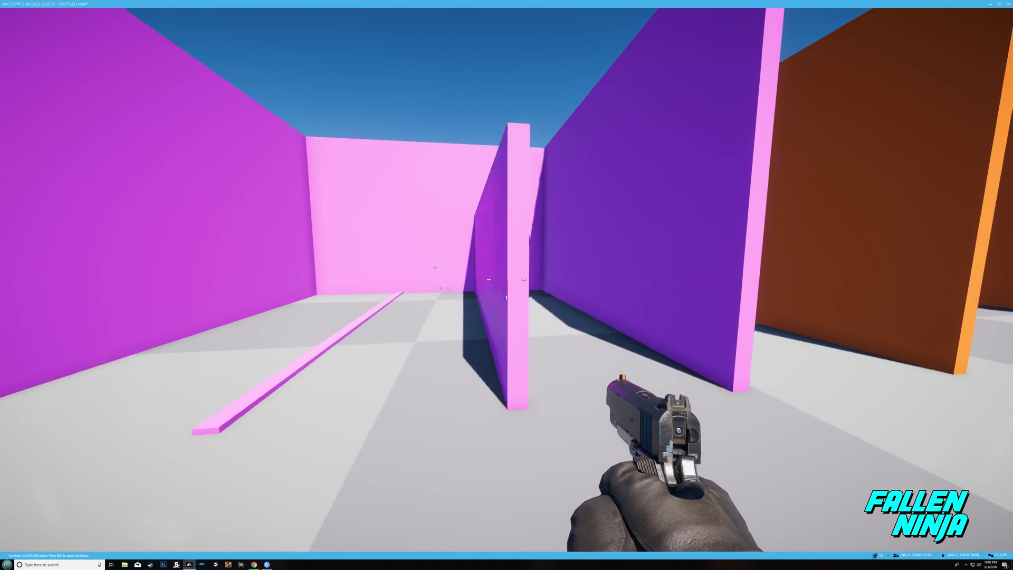
{"action": "key", "text": "d"}
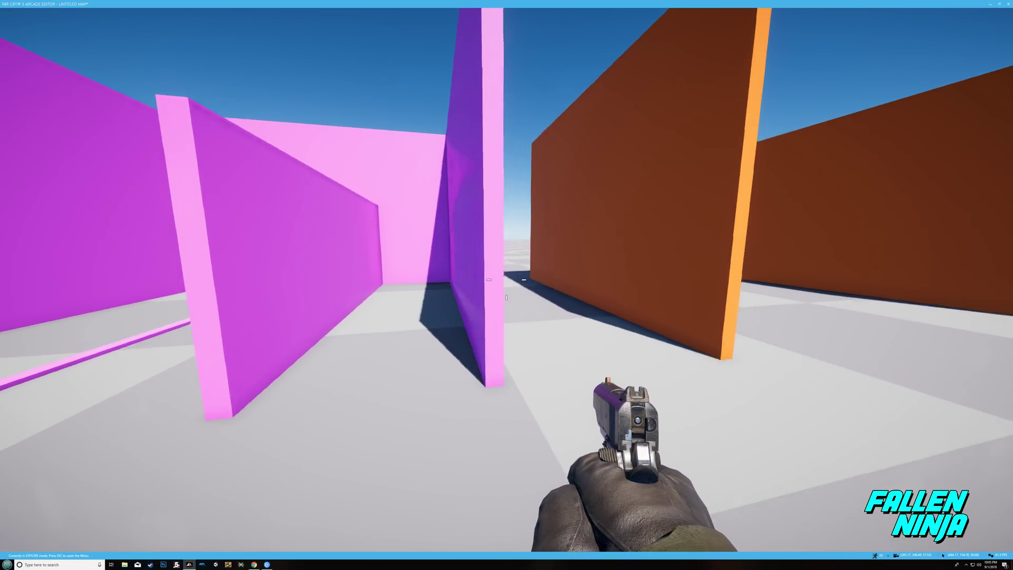
Step: Walk to the front of the orange room, fire a test shot from outside it and reload the pistol
{"action": "key", "text": "d"}
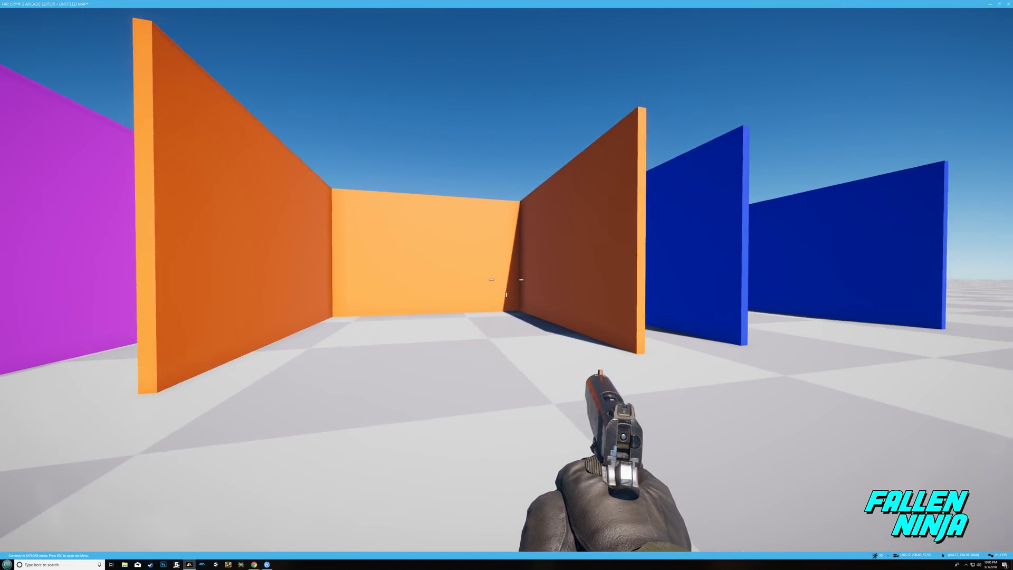
{"action": "key", "text": "a"}
{"action": "key", "text": "d"}
{"action": "key", "text": "d"}
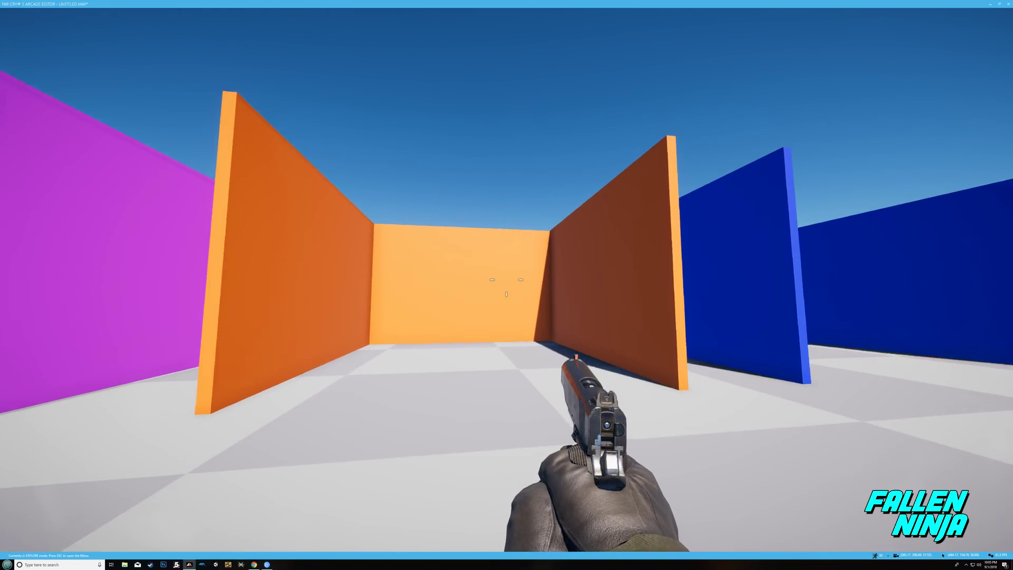
{"action": "key", "text": "a"}
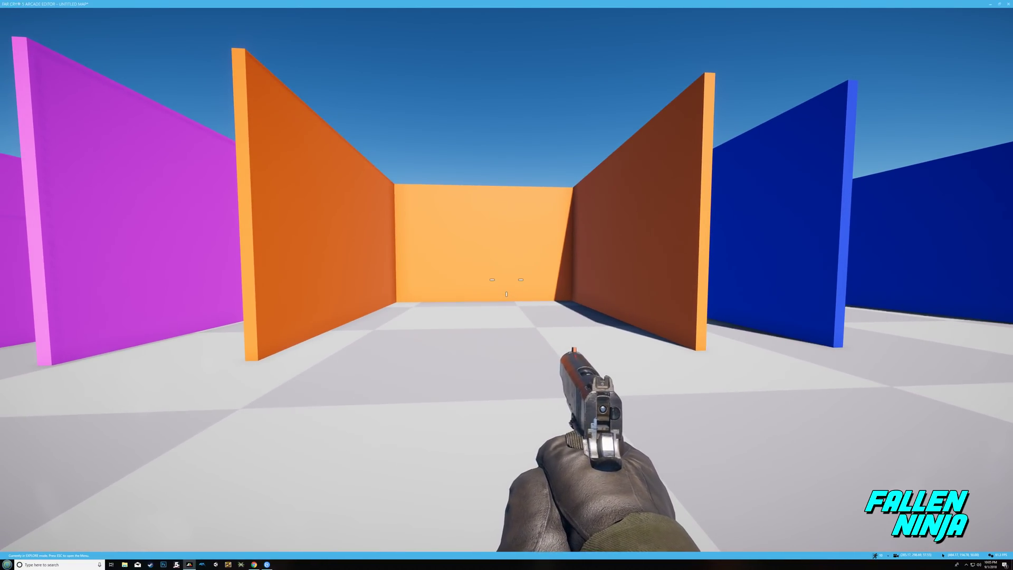
{"action": "key", "text": "w"}
{"action": "key", "text": "s"}
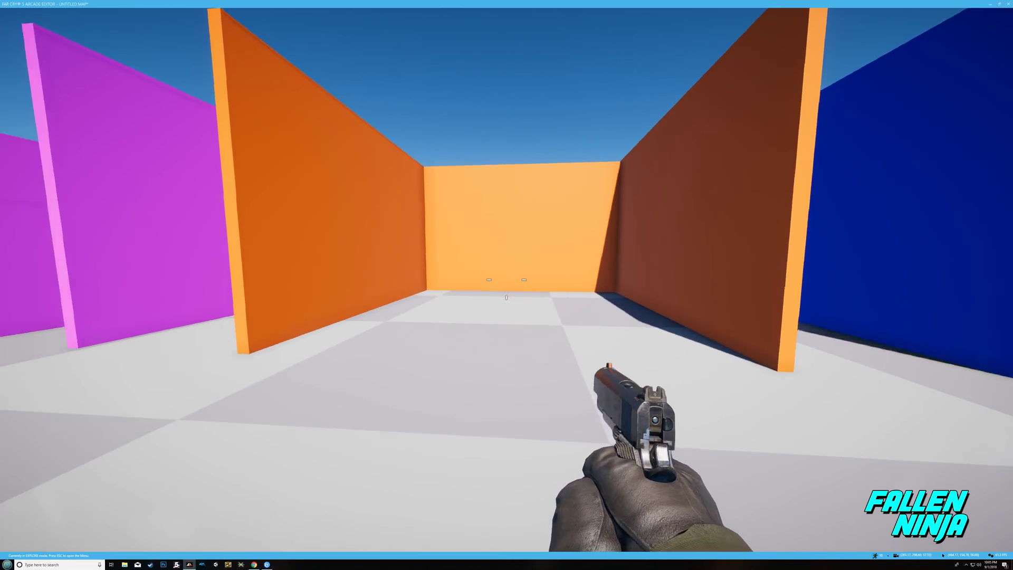
{"action": "left_click", "coordinate": [507, 280]}
{"action": "key", "text": "r"}
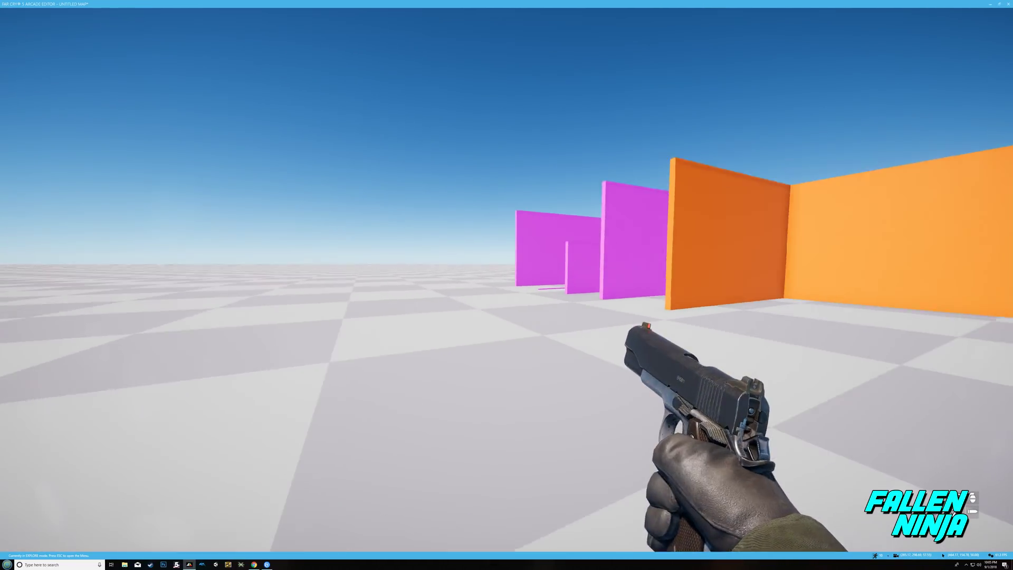
Step: Enter the orange room, fire test shots at its walls and reload the pistol inside
{"action": "key", "text": "w"}
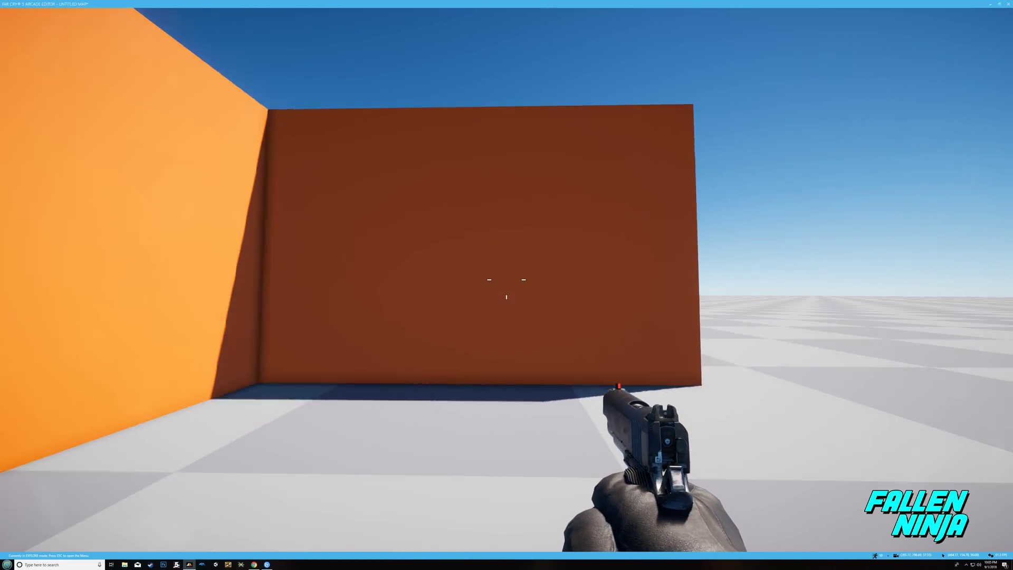
{"action": "key", "text": "w"}
{"action": "left_click", "coordinate": [506, 280]}
{"action": "left_click", "coordinate": [507, 280]}
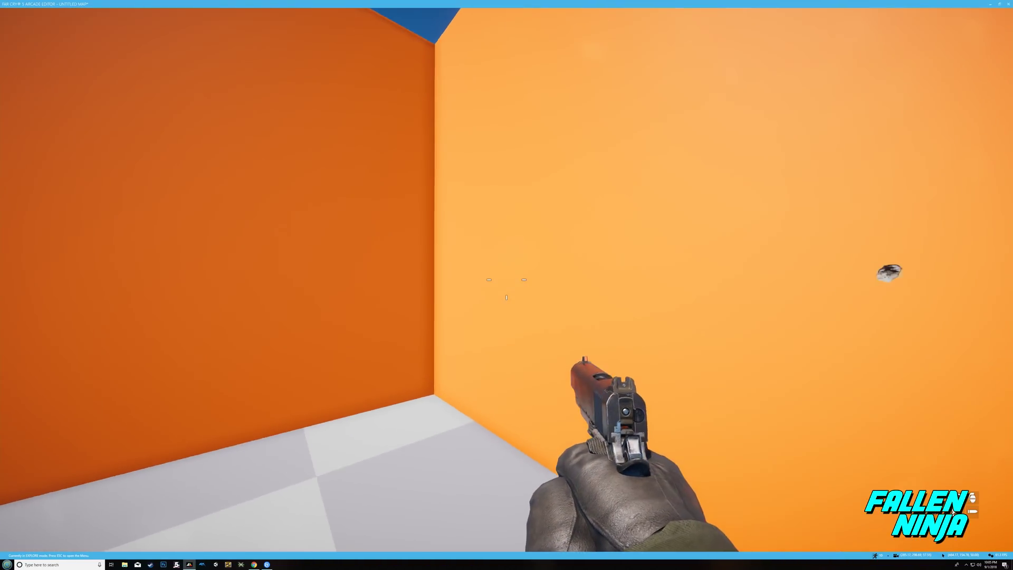
{"action": "key", "text": "r"}
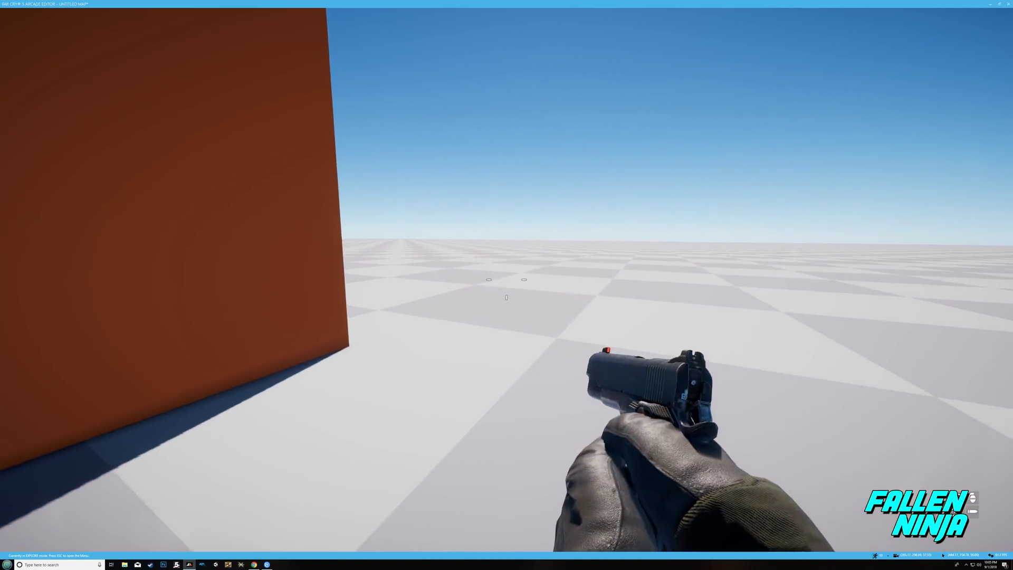
Step: Leave the orange room and walk around its outer wall to the open front of the blue room
{"action": "key", "text": "w"}
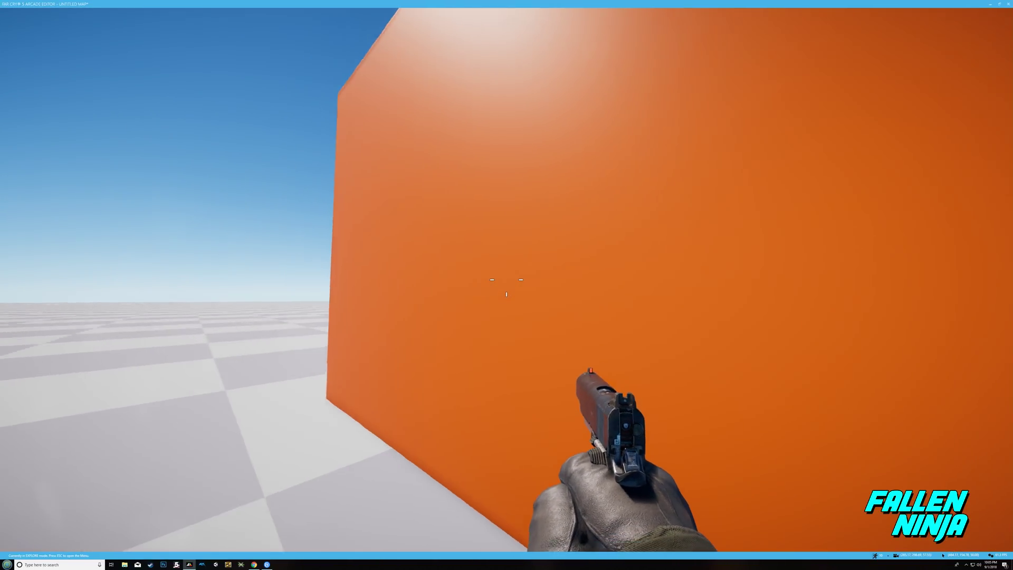
{"action": "key", "text": "w"}
{"action": "key", "text": "a"}
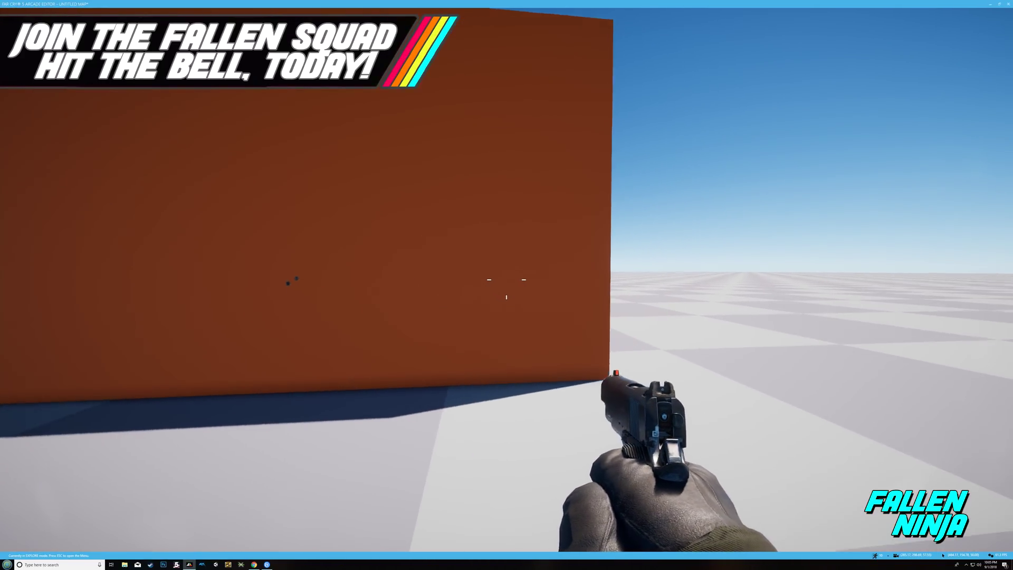
{"action": "key", "text": "w"}
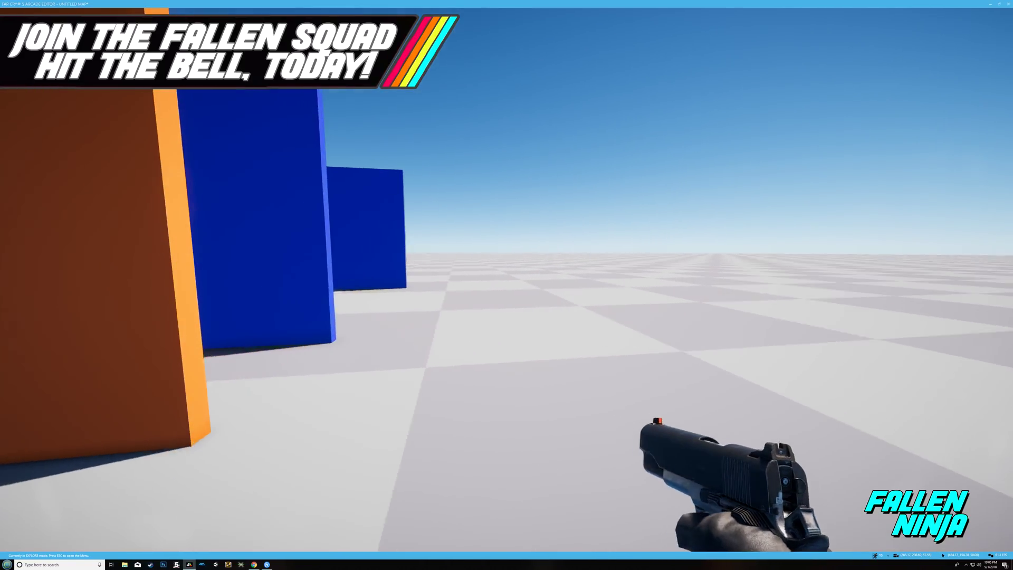
{"action": "key", "text": "d"}
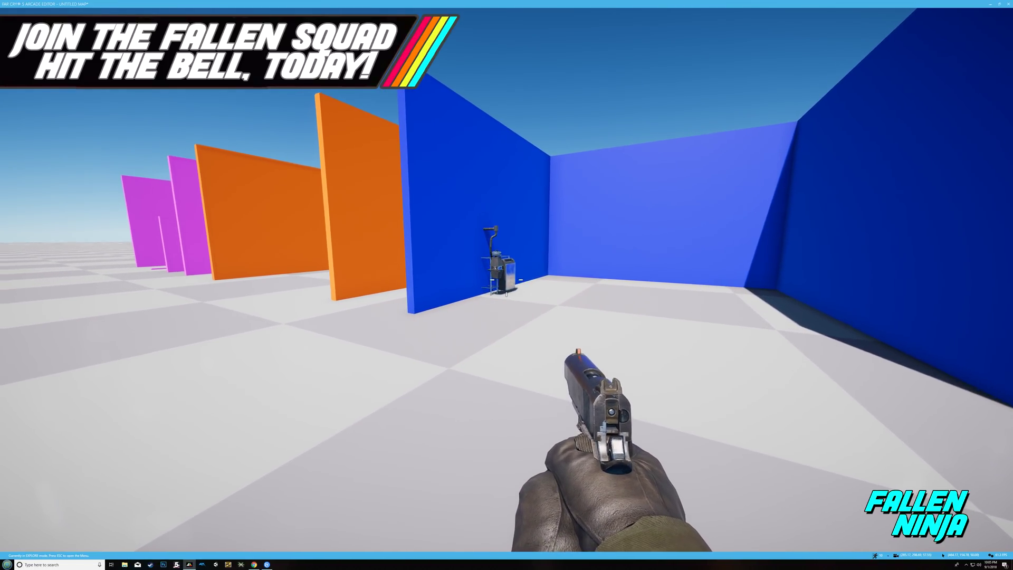
Step: Approach the air vent unit on the blue room's side wall to check its sound, back away and reload the pistol
{"action": "key", "text": "w"}
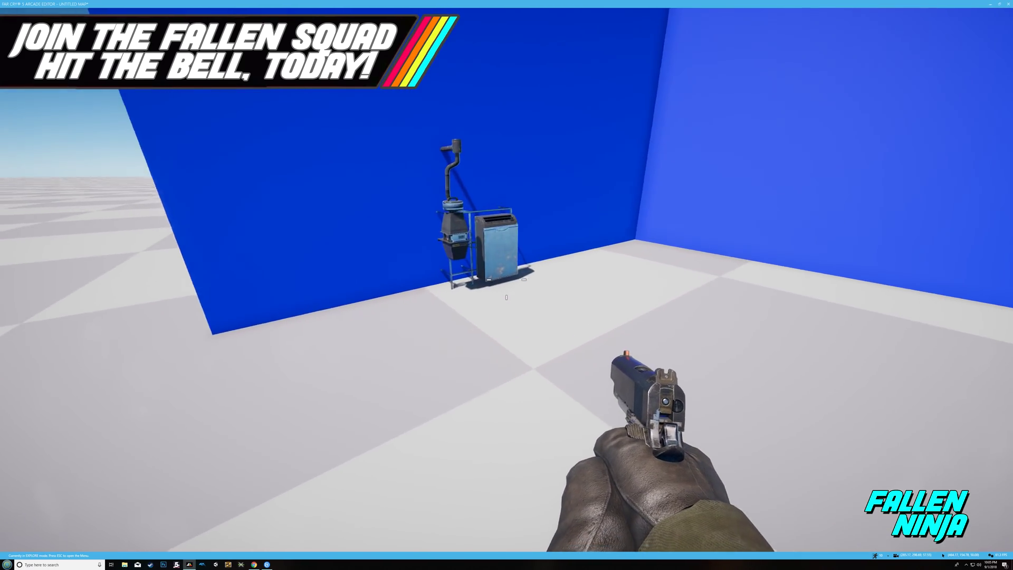
{"action": "key", "text": "c"}
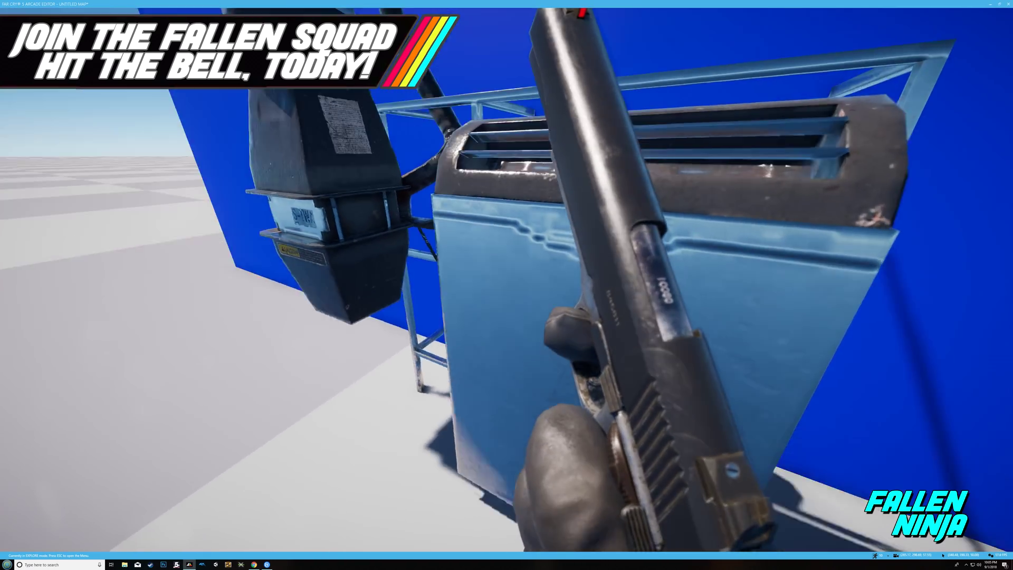
{"action": "key", "text": "c"}
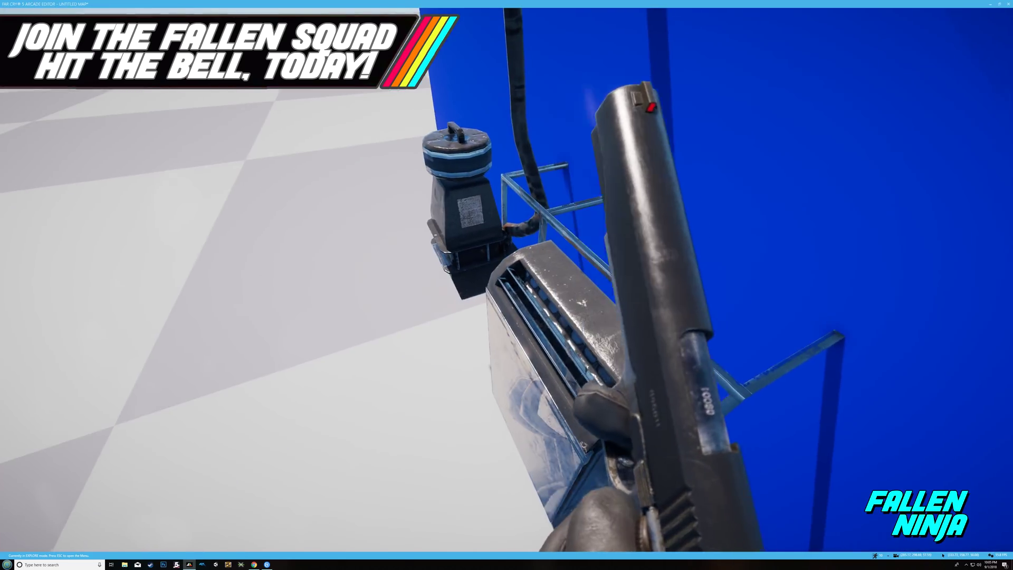
{"action": "key", "text": "s"}
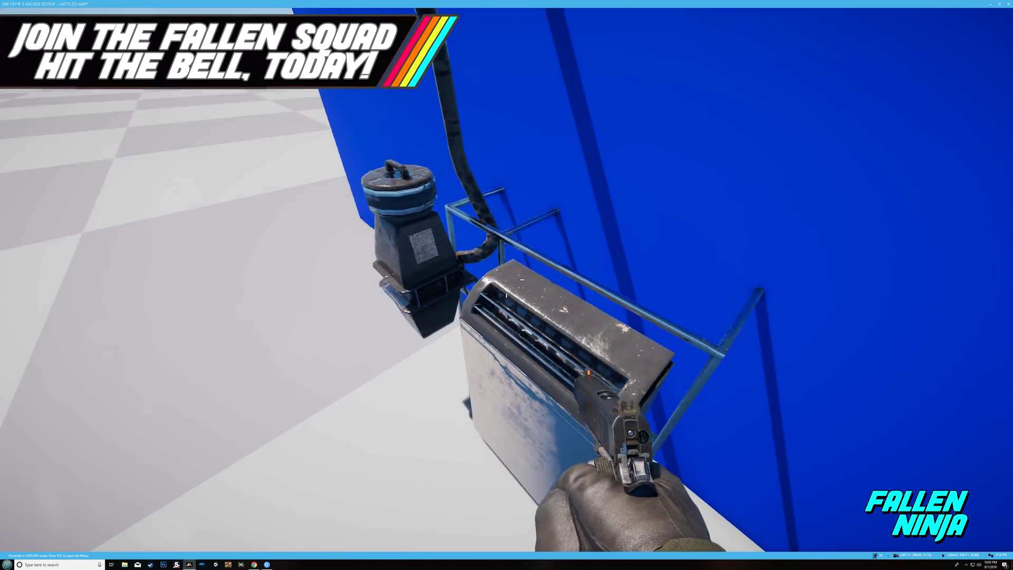
{"action": "key", "text": "g"}
{"action": "key", "text": "r"}
{"action": "key", "text": "w"}
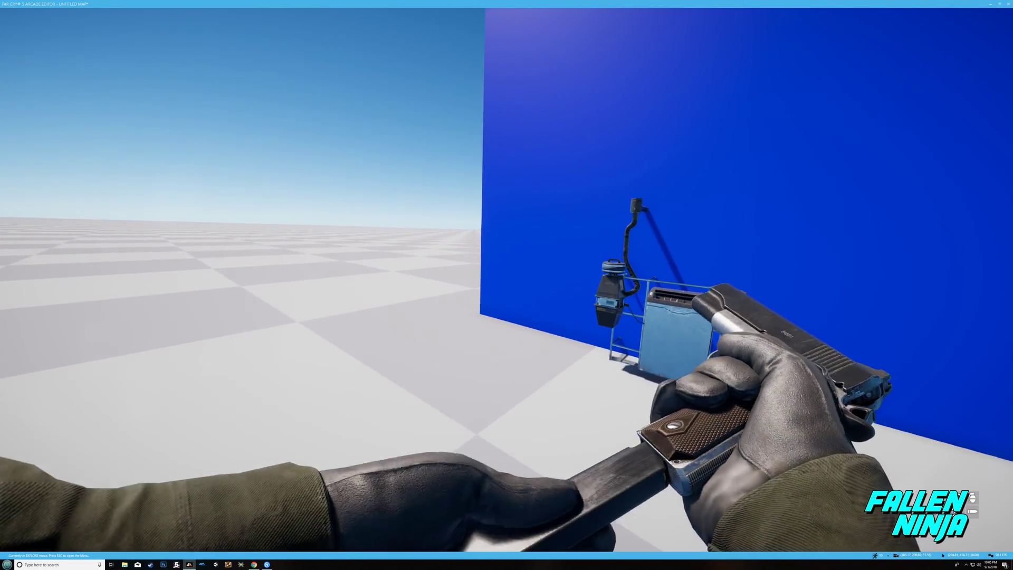
Step: Leave the play test for the map editor and select the Explosion Med soundpoint in the pink room
{"action": "key", "text": "Escape"}
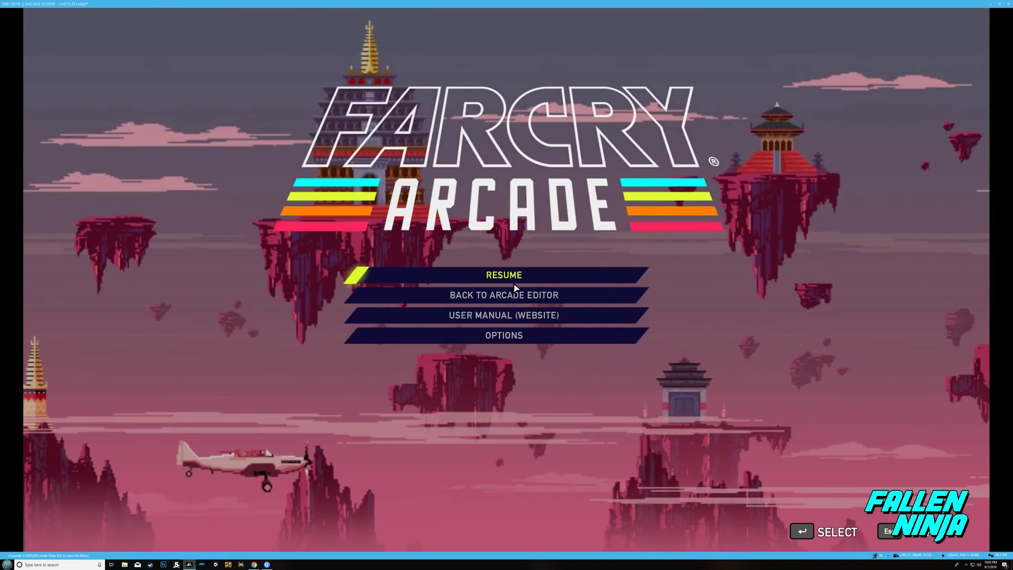
{"action": "left_click", "coordinate": [510, 295]}
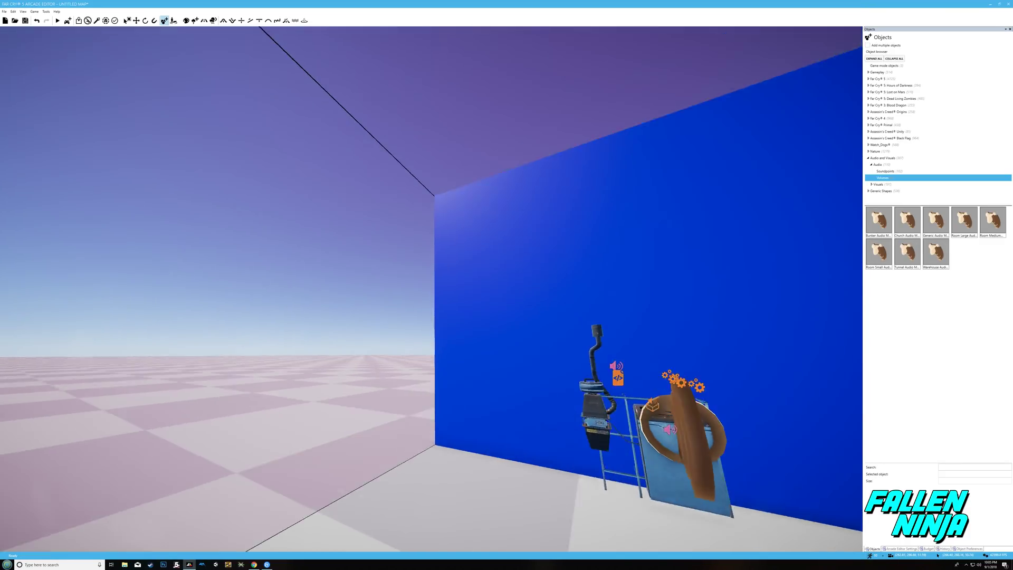
{"action": "key", "text": "a"}
{"action": "right_click_drag", "start_coordinate": [453, 317], "coordinate": [493, 422]}
{"action": "key", "text": "w"}
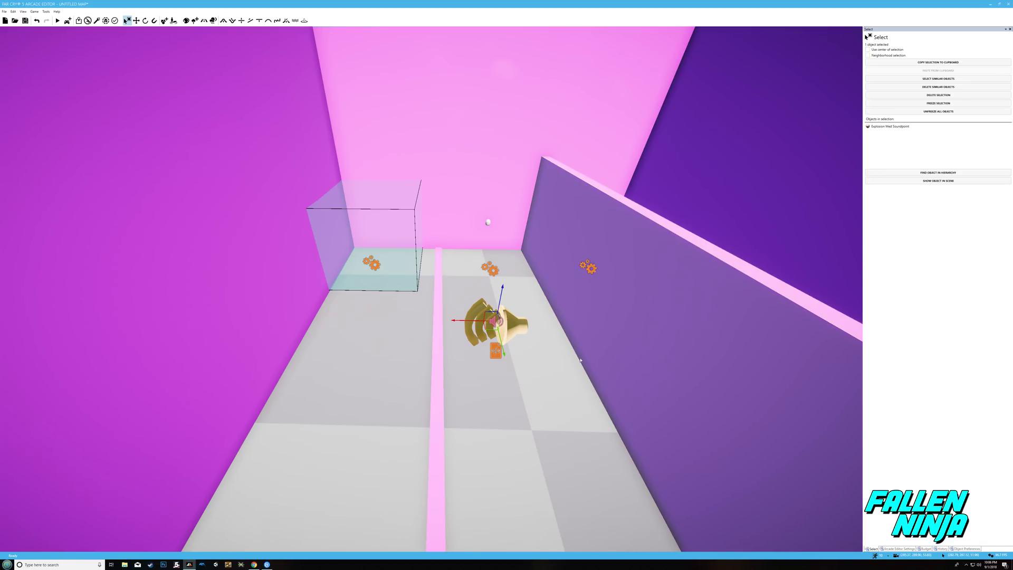
Step: Examine the Explosion Med soundpoint and its script beside the event triggers, transparent volume and egg in the pink room
{"action": "key", "text": "w"}
{"action": "mouse_move", "coordinate": [538, 385]}
{"action": "right_mouse_down"}
{"action": "mouse_move", "coordinate": [609, 387]}
{"action": "mouse_move", "coordinate": [572, 354]}
{"action": "mouse_move", "coordinate": [569, 335]}
{"action": "mouse_move", "coordinate": [488, 317]}
{"action": "mouse_move", "coordinate": [454, 270]}
{"action": "mouse_move", "coordinate": [434, 195]}
{"action": "mouse_move", "coordinate": [410, 190]}
{"action": "mouse_move", "coordinate": [420, 153]}
{"action": "mouse_move", "coordinate": [538, 387]}
{"action": "right_mouse_up"}
{"action": "key", "text": "s"}
{"action": "key", "text": "w"}
{"action": "key", "text": "w"}
{"action": "key", "text": "w"}
{"action": "scroll", "coordinate": [515, 309], "scroll_direction": "down", "scroll_amount": 3}
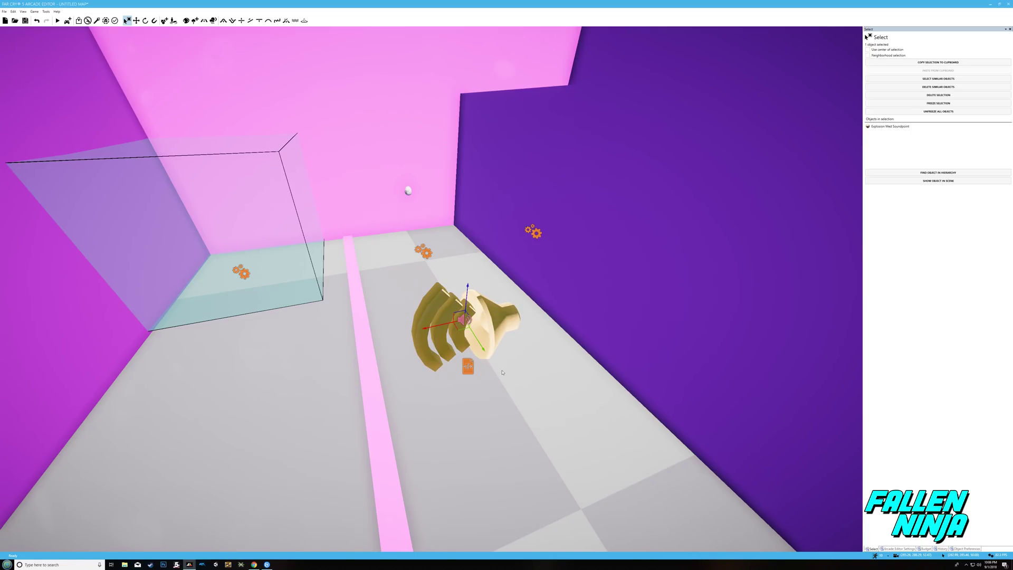
{"action": "mouse_move", "coordinate": [496, 326]}
{"action": "right_mouse_down"}
{"action": "mouse_move", "coordinate": [502, 297]}
{"action": "mouse_move", "coordinate": [499, 329]}
{"action": "right_mouse_up"}
{"action": "key", "text": "w"}
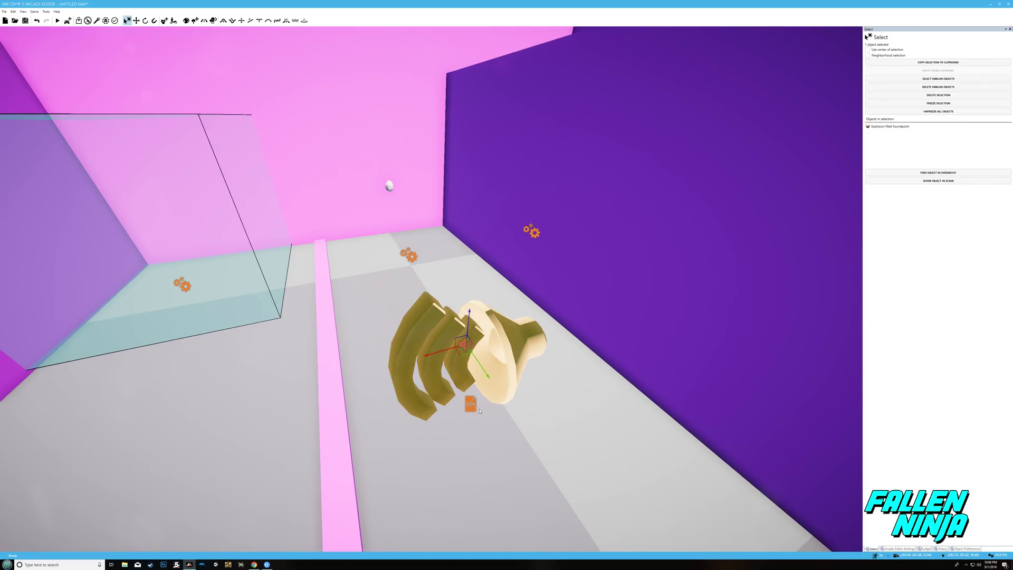
{"action": "right_click_drag", "start_coordinate": [490, 409], "coordinate": [479, 409]}
{"action": "key", "text": "s"}
{"action": "key", "text": "w"}
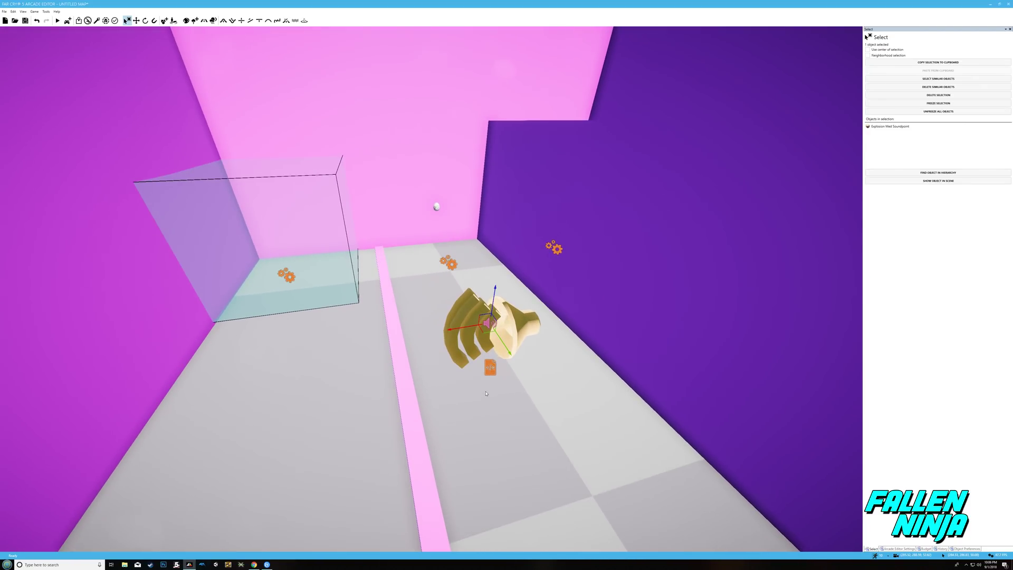
{"action": "key", "text": "s"}
{"action": "mouse_move", "coordinate": [506, 375]}
{"action": "right_mouse_down"}
{"action": "mouse_move", "coordinate": [510, 359]}
{"action": "mouse_move", "coordinate": [562, 357]}
{"action": "mouse_move", "coordinate": [503, 383]}
{"action": "right_mouse_up"}
Step: Go to the blue room and select the Air Vents Outside Loop soundpoint on the vent unit for inspection
{"action": "key", "text": "d"}
{"action": "key", "text": "w"}
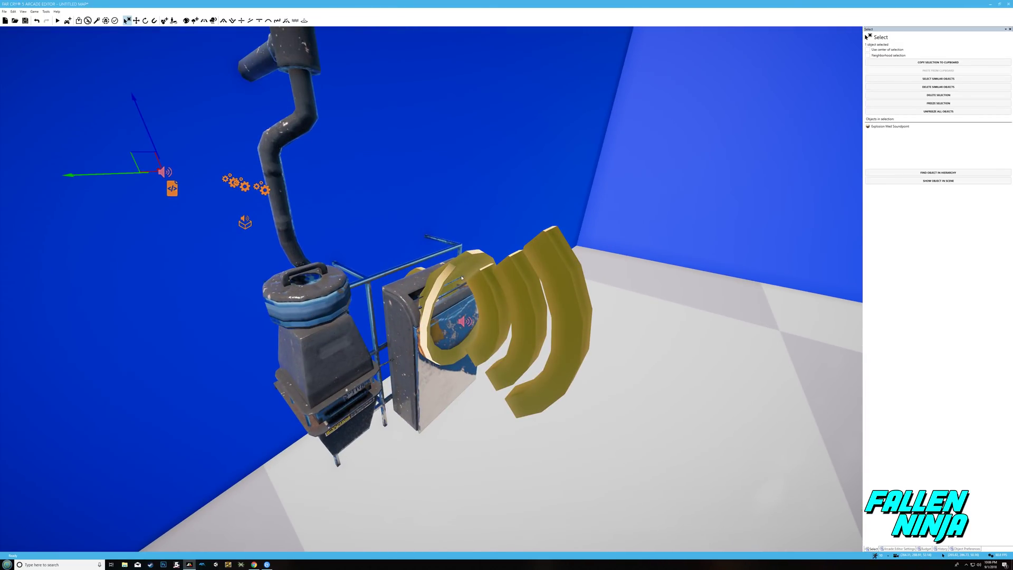
{"action": "key", "text": "d"}
{"action": "right_click_drag", "start_coordinate": [608, 324], "coordinate": [499, 311]}
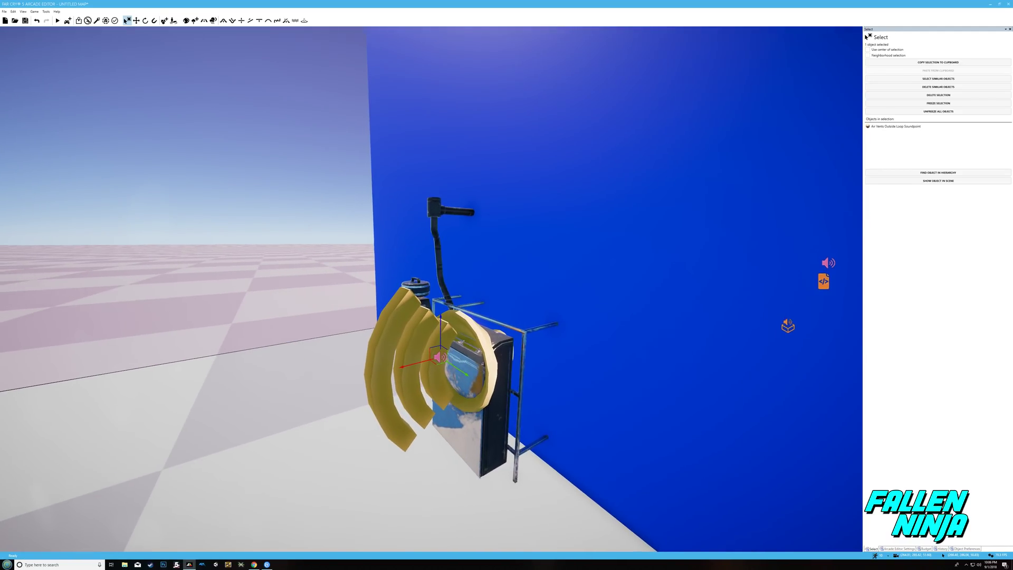
{"action": "key", "text": "w"}
{"action": "right_click_drag", "start_coordinate": [498, 311], "coordinate": [538, 338]}
Step: Survey the vent unit's surroundings and look over the pink, orange and blue rooms from the front
{"action": "key", "text": "s"}
{"action": "key", "text": "w"}
{"action": "key", "text": "a"}
{"action": "key", "text": "w"}
{"action": "key", "text": "s"}
{"action": "key", "text": "d"}
{"action": "key", "text": "w"}
{"action": "key", "text": "a"}
{"action": "key", "text": "s"}
{"action": "key", "text": "a"}
{"action": "key", "text": "w"}
{"action": "right_click_drag", "start_coordinate": [454, 264], "coordinate": [486, 290]}
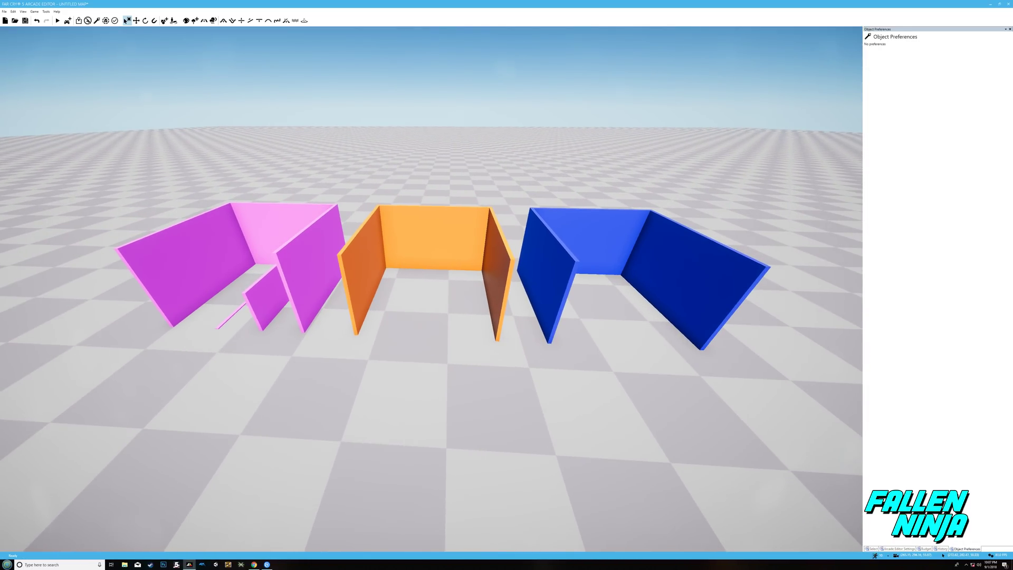
Step: Fly into the pink room and open the Audio Soundpoints category in the object browser
{"action": "right_click_drag", "start_coordinate": [431, 289], "coordinate": [390, 258]}
{"action": "key", "text": "a"}
{"action": "key", "text": "w"}
{"action": "key", "text": "s"}
{"action": "key", "text": "w"}
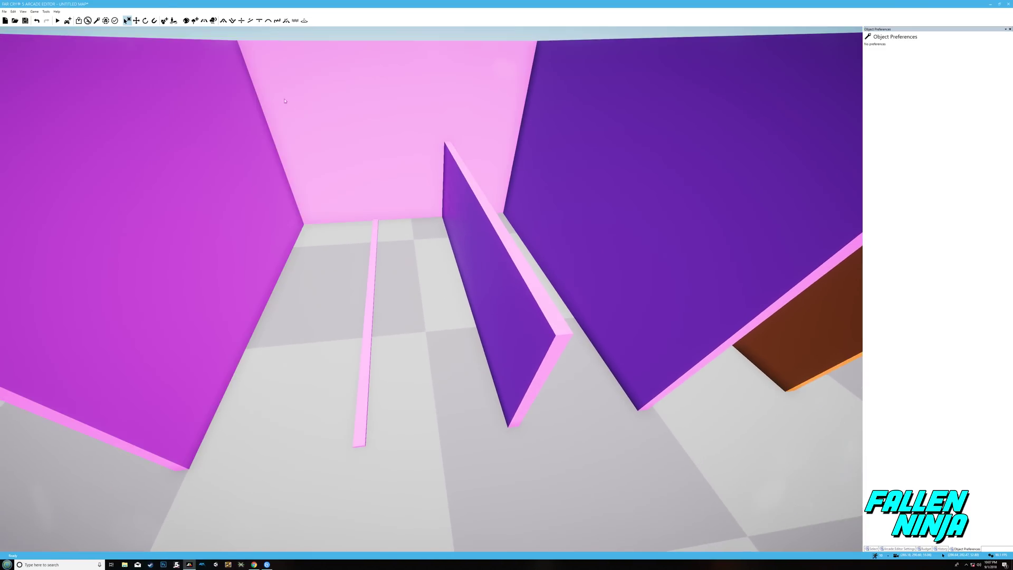
{"action": "left_click", "coordinate": [164, 20]}
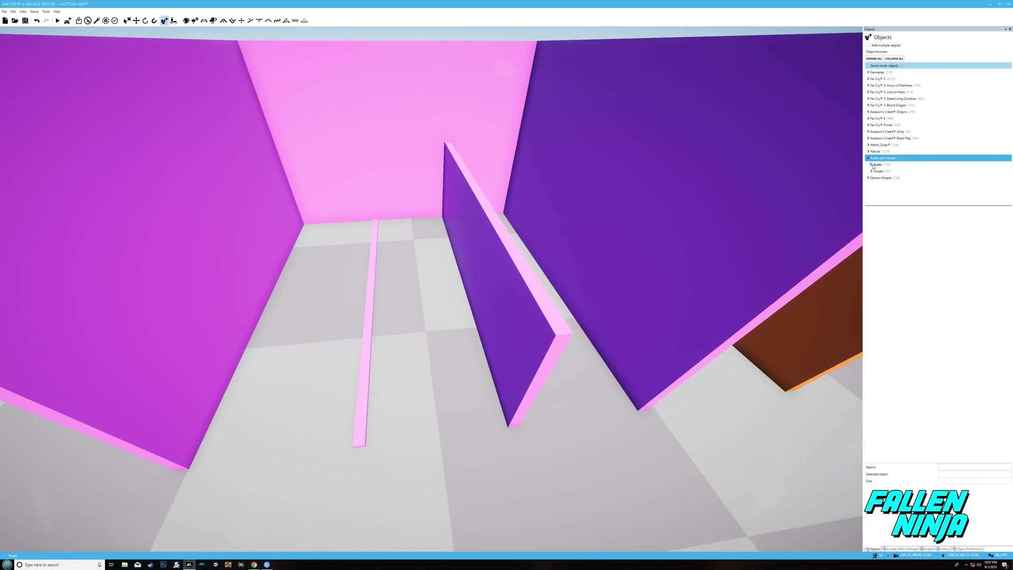
{"action": "left_click", "coordinate": [891, 173]}
{"action": "right_click_drag", "start_coordinate": [745, 220], "coordinate": [732, 258]}
{"action": "key", "text": "w"}
{"action": "key", "text": "s"}
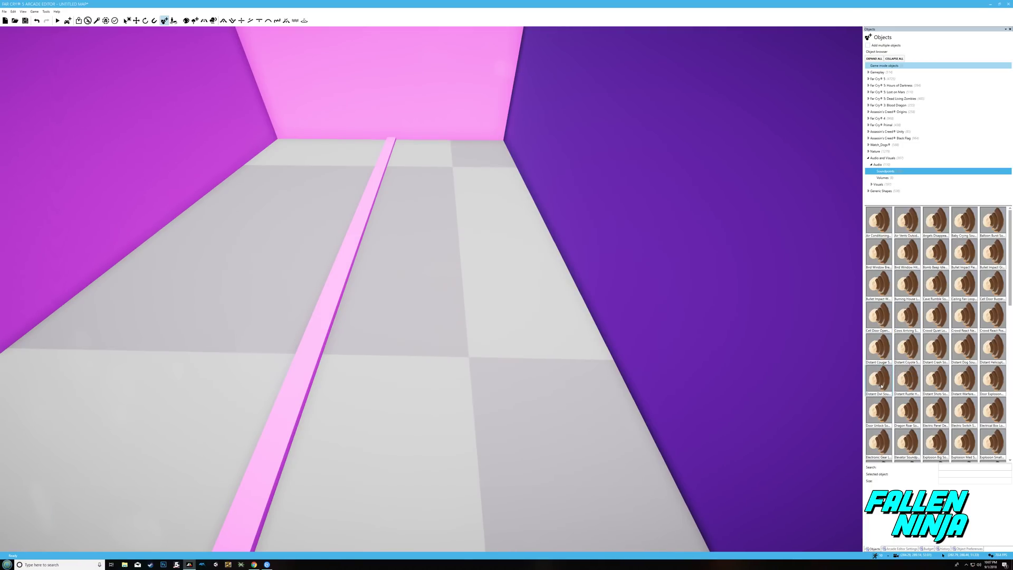
Step: Place a Dragon Roar soundpoint between the pink room's low strip and the shorter partition, and raise it above the floor
{"action": "left_click", "coordinate": [907, 417]}
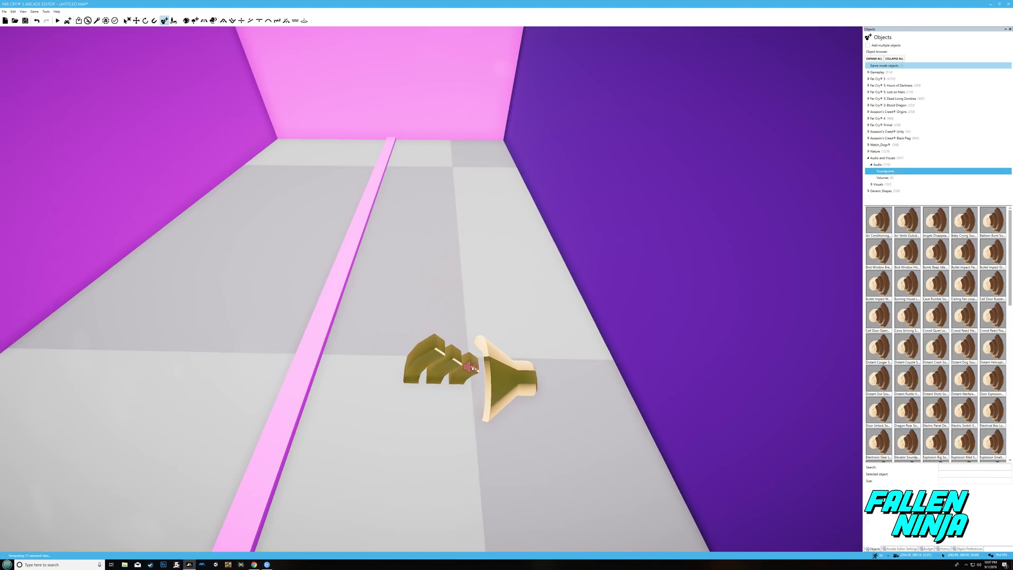
{"action": "scroll", "coordinate": [472, 366], "scroll_direction": "down", "scroll_amount": 2}
{"action": "left_click", "coordinate": [464, 372]}
{"action": "left_click_drag", "start_coordinate": [462, 346], "coordinate": [467, 280]}
{"action": "right_click_drag", "start_coordinate": [508, 279], "coordinate": [508, 238]}
{"action": "scroll", "coordinate": [509, 279], "scroll_direction": "down", "scroll_amount": 2}
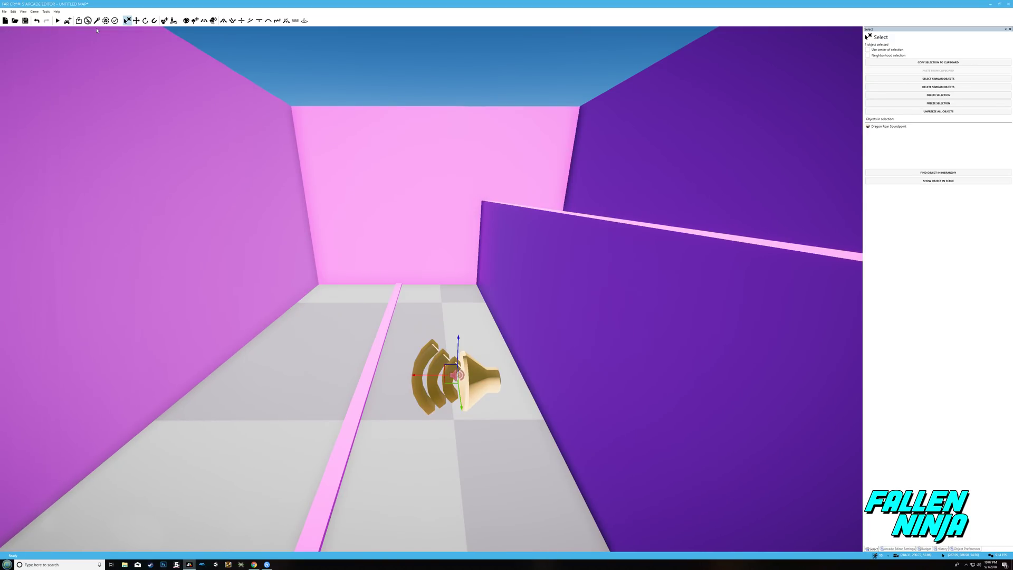
Step: Play-test the map from the pink room, moving back and forth near the Dragon Roar soundpoint, and return to the editor
{"action": "left_click", "coordinate": [57, 20]}
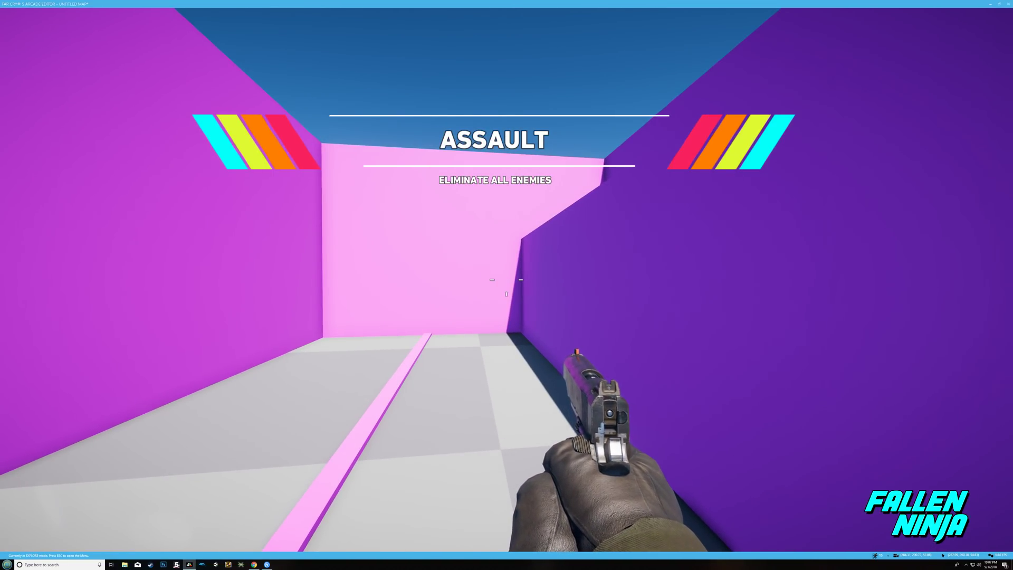
{"action": "key", "text": "w"}
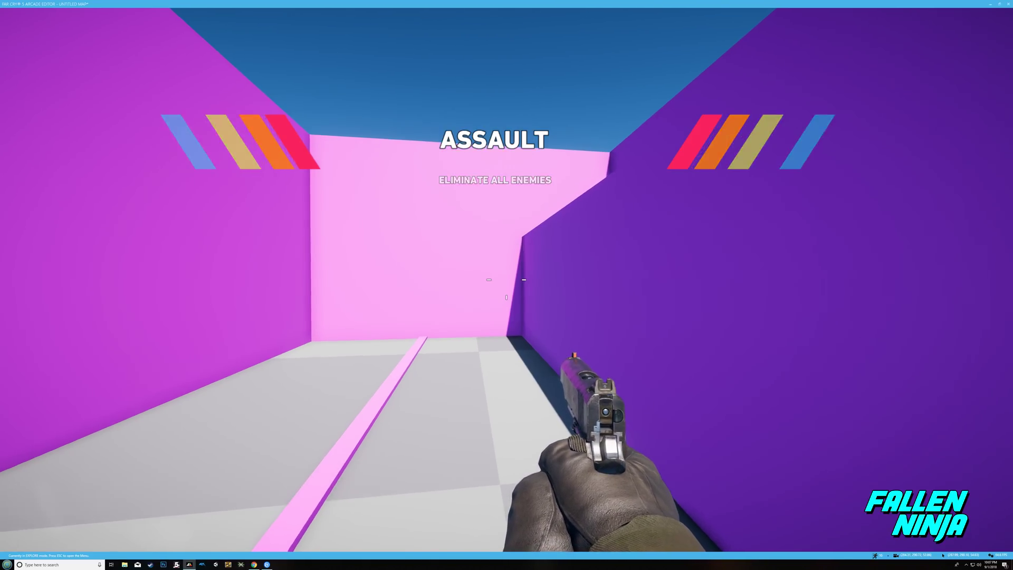
{"action": "key", "text": "s"}
{"action": "key", "text": "s"}
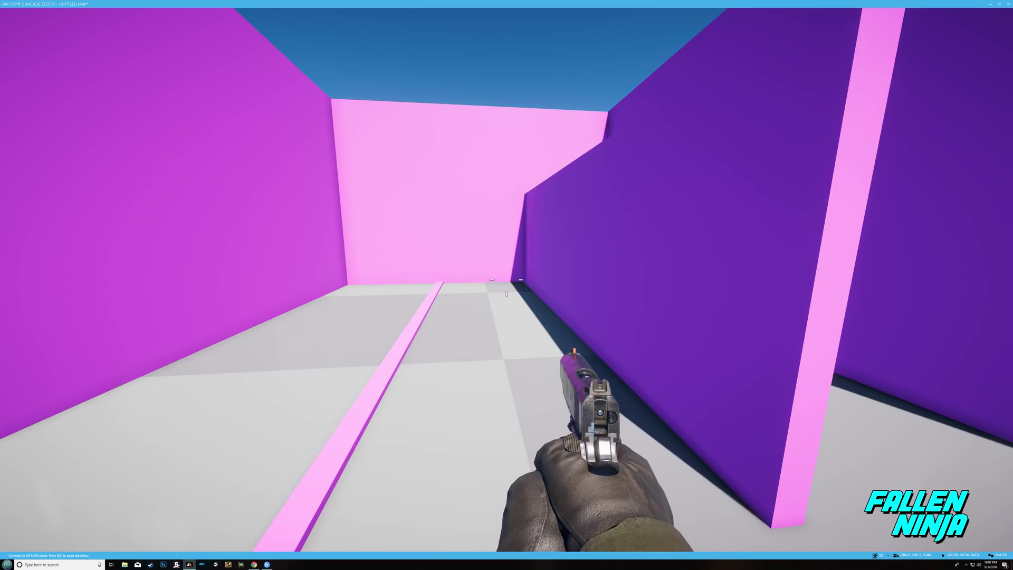
{"action": "key", "text": "w"}
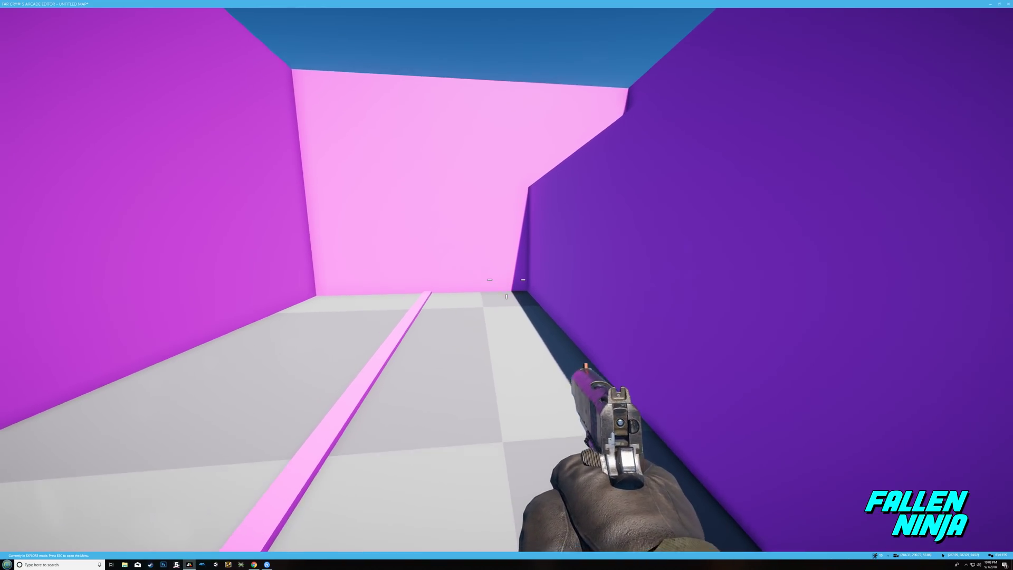
{"action": "key", "text": "s"}
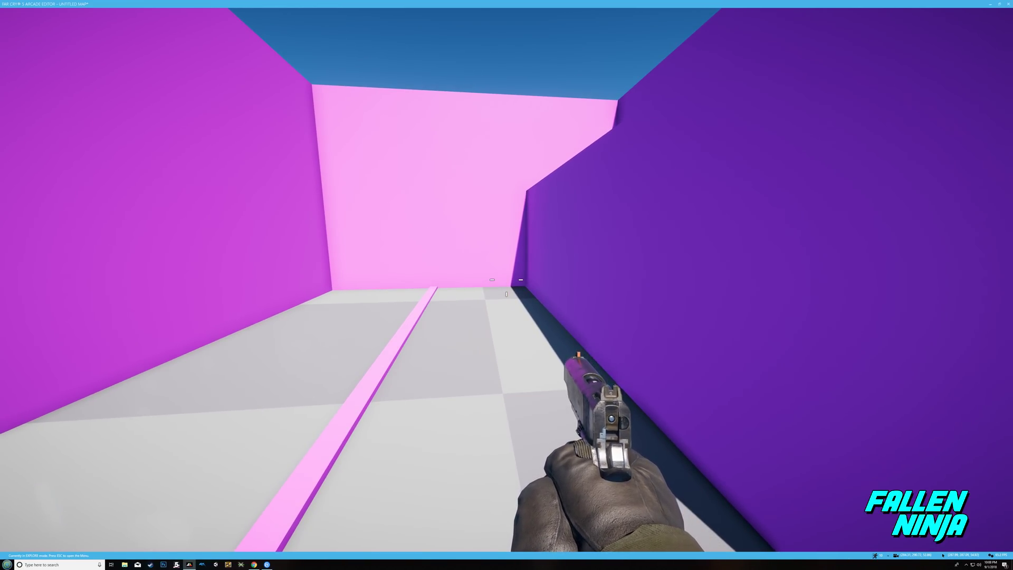
{"action": "key", "text": "Escape"}
{"action": "left_click", "coordinate": [532, 289]}
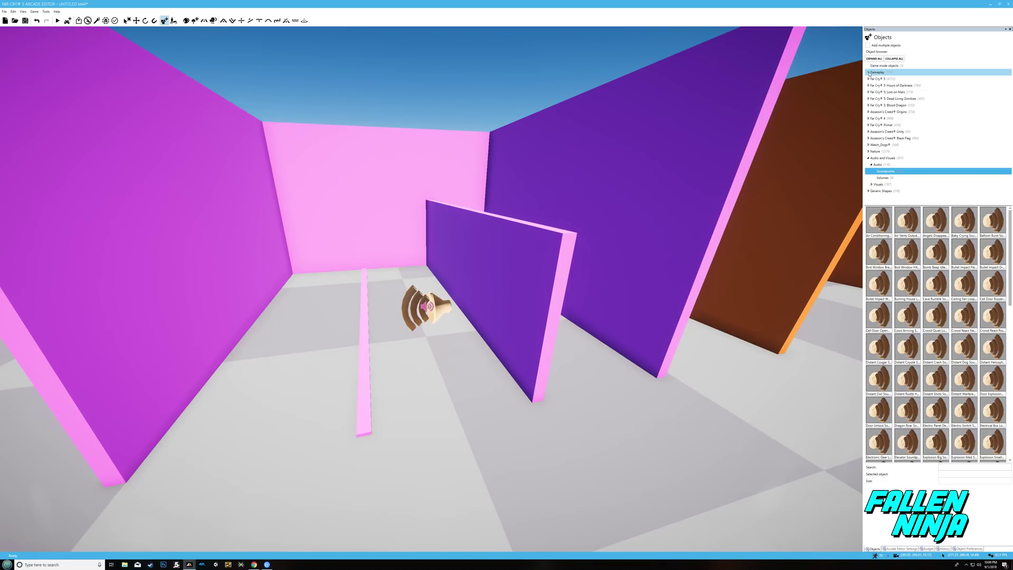
Step: Place a Script object from the Gameplay Scripting category on the floor in front of the Dragon Roar soundpoint and open its preferences
{"action": "left_click", "coordinate": [868, 72]}
{"action": "left_click", "coordinate": [879, 78]}
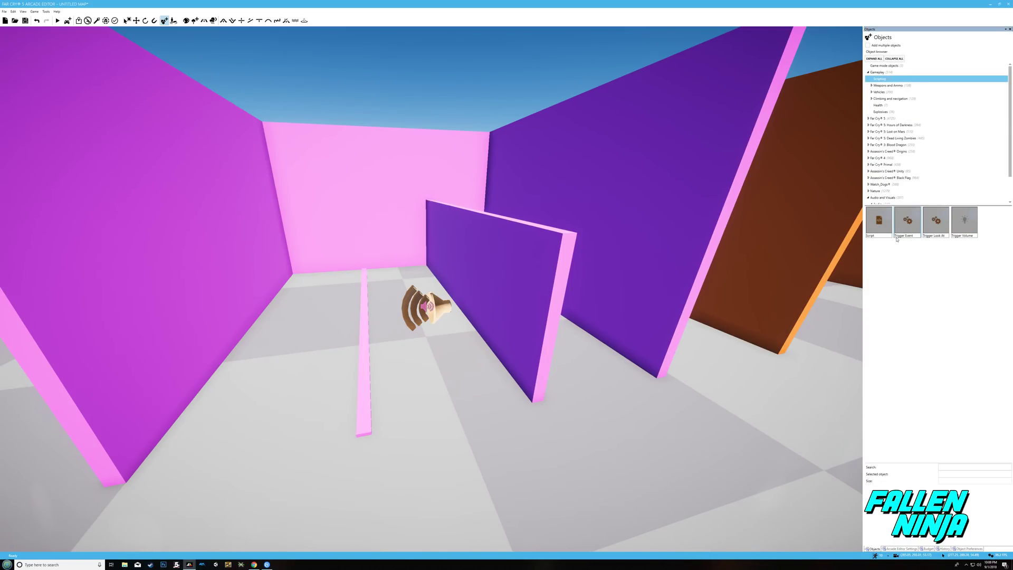
{"action": "left_click", "coordinate": [879, 221]}
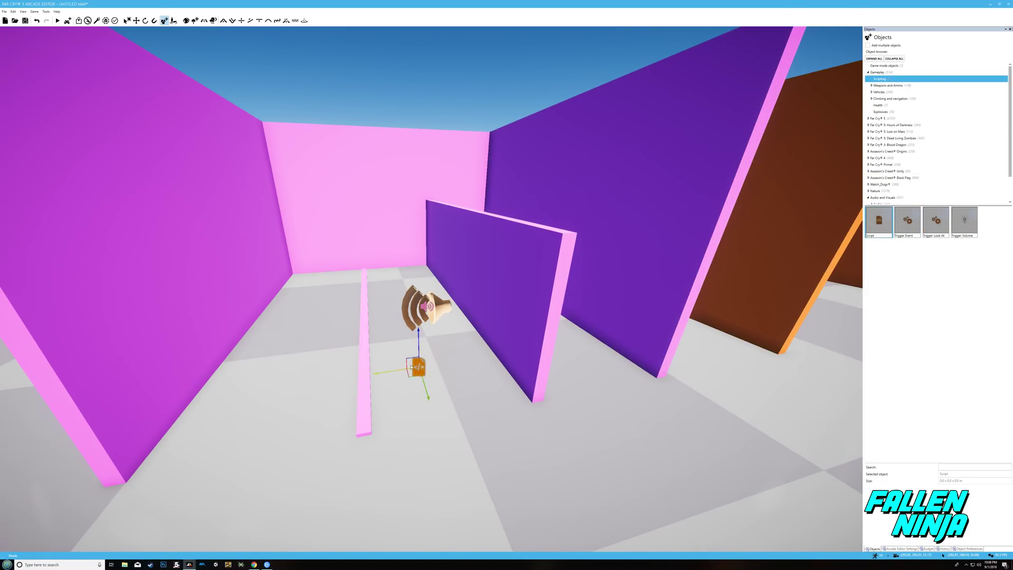
{"action": "key", "text": "w"}
{"action": "right_click_drag", "start_coordinate": [433, 350], "coordinate": [434, 369]}
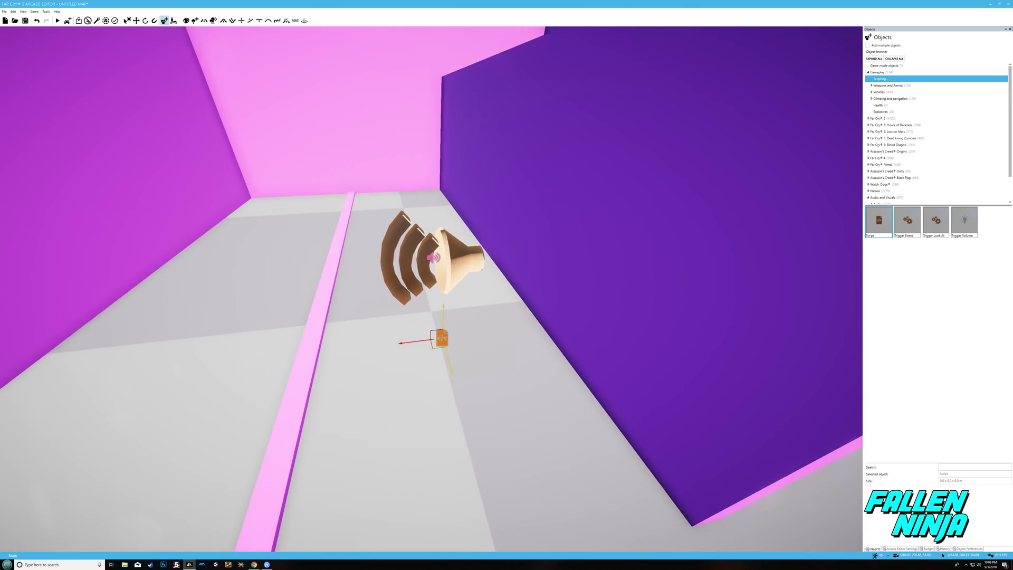
{"action": "key", "text": "s"}
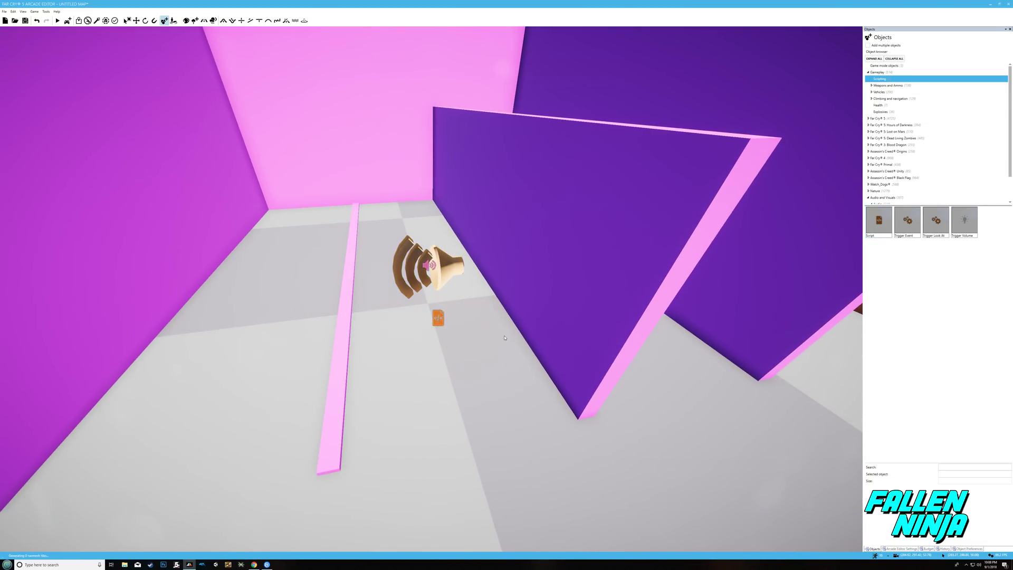
{"action": "key", "text": "w"}
{"action": "key", "text": "s"}
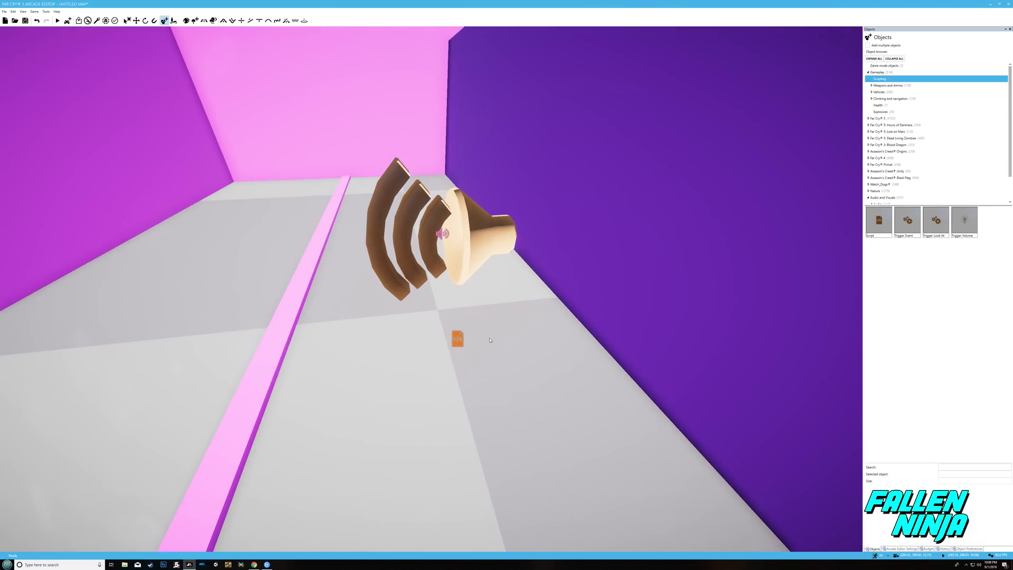
{"action": "left_click", "coordinate": [459, 344]}
{"action": "key", "text": "s"}
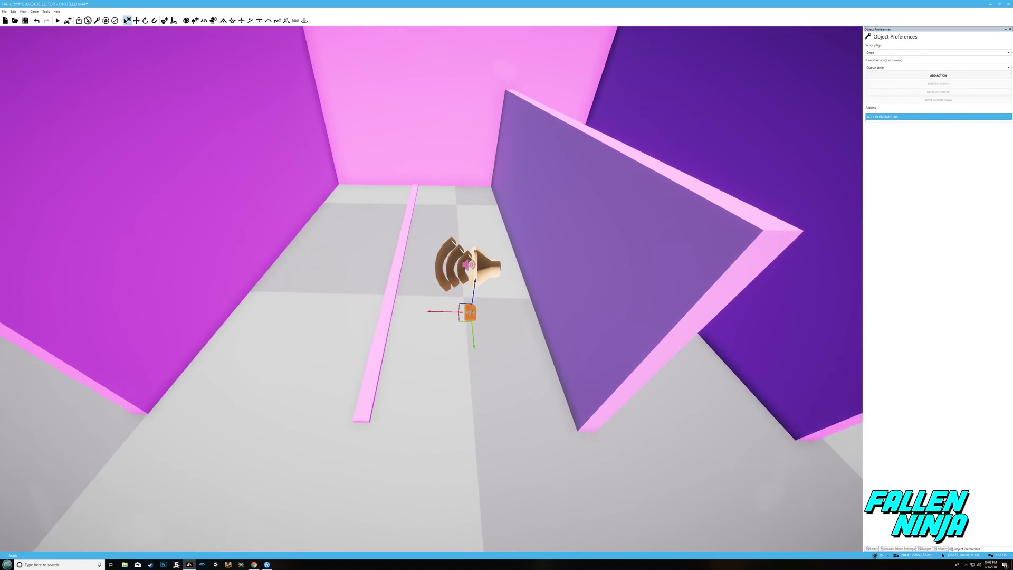
Step: Add a Spawn object action to the script with the Dragon Roar soundpoint as its object
{"action": "key", "text": "w"}
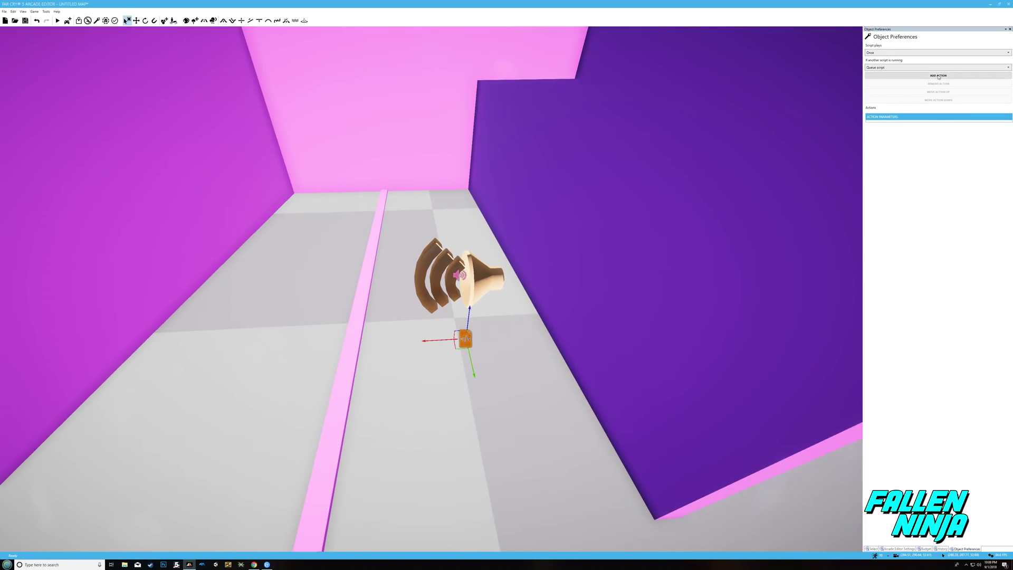
{"action": "left_click", "coordinate": [939, 76]}
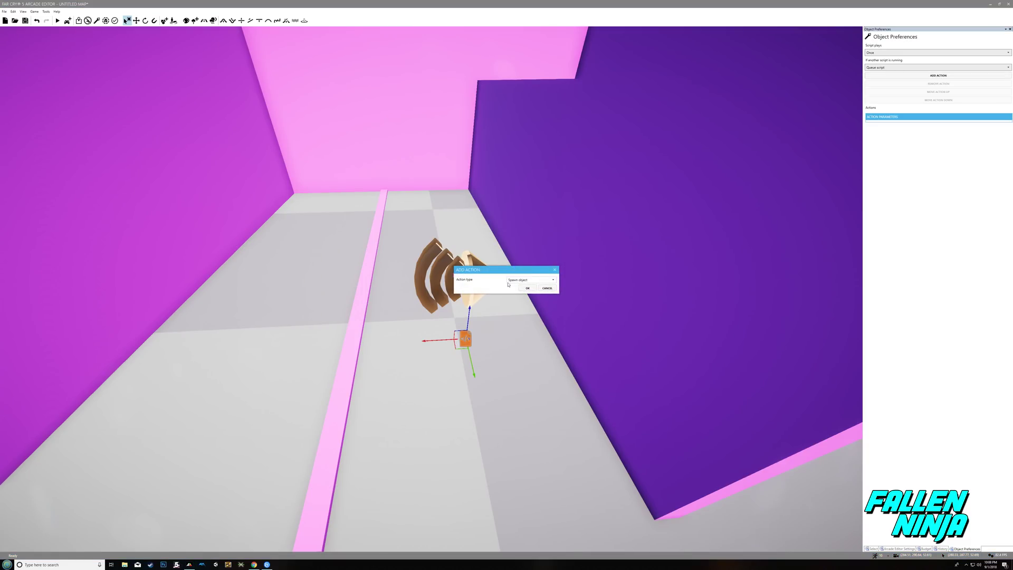
{"action": "left_click", "coordinate": [528, 288]}
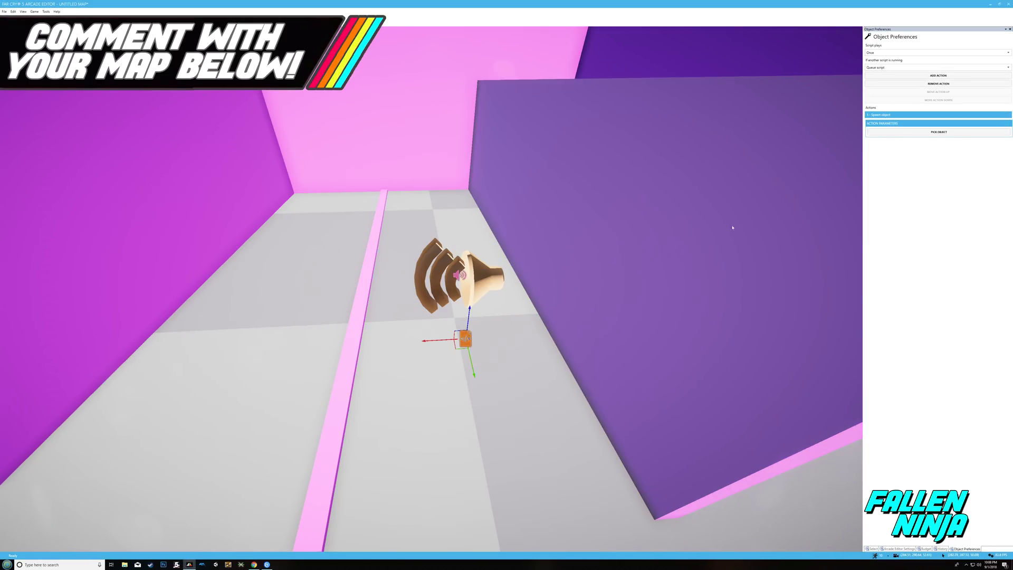
{"action": "left_click", "coordinate": [931, 132]}
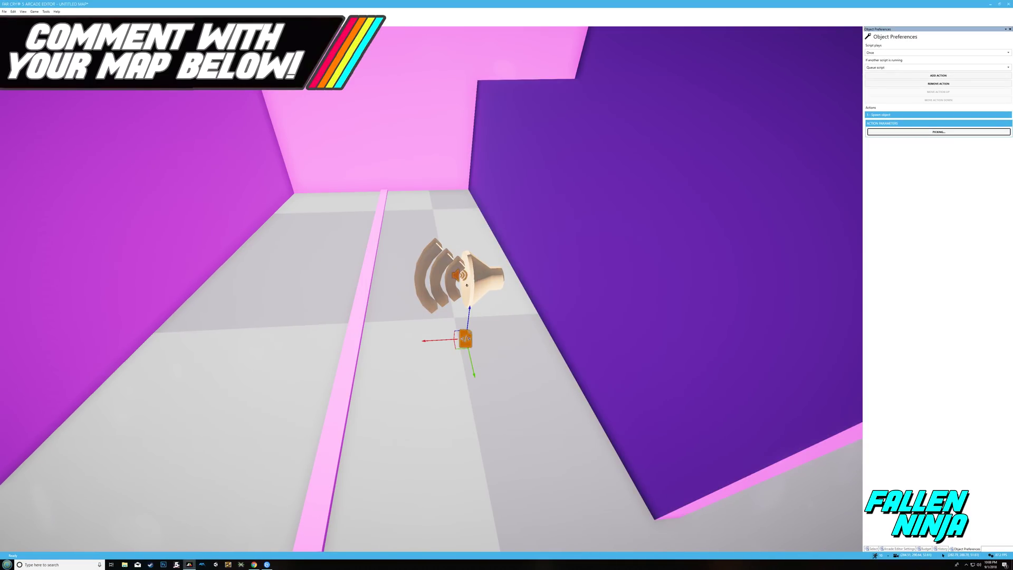
{"action": "left_click", "coordinate": [480, 283]}
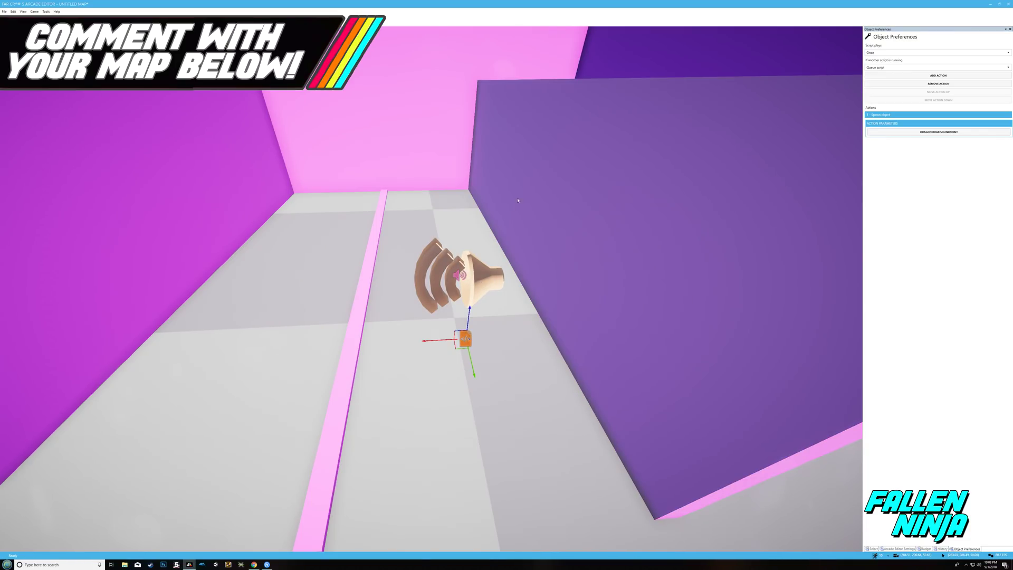
Step: Place a Trigger Volume on the floor in the pink room's far corner, across the low strip from the soundpoint
{"action": "right_click_drag", "start_coordinate": [528, 189], "coordinate": [515, 188]}
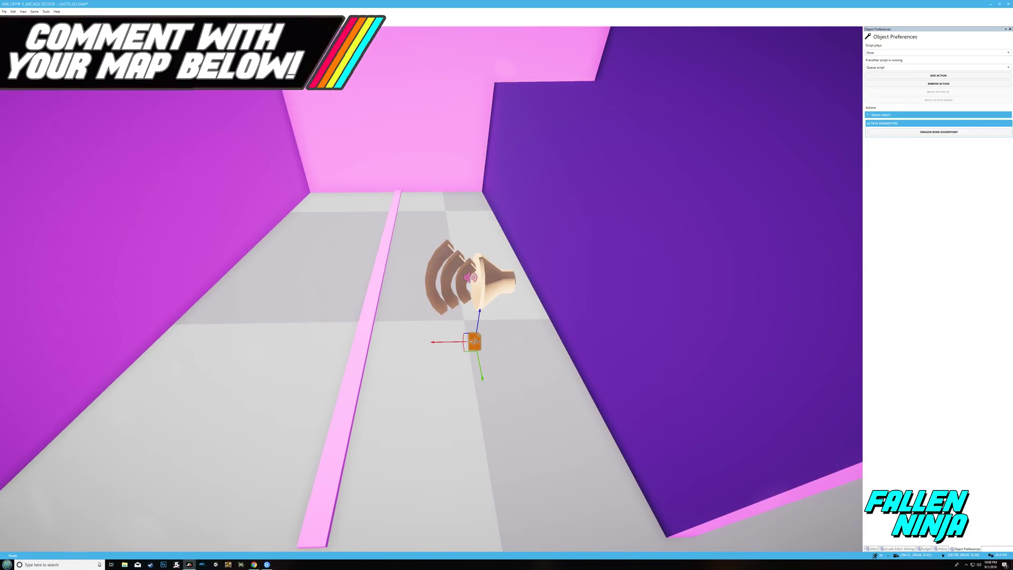
{"action": "left_click", "coordinate": [127, 20]}
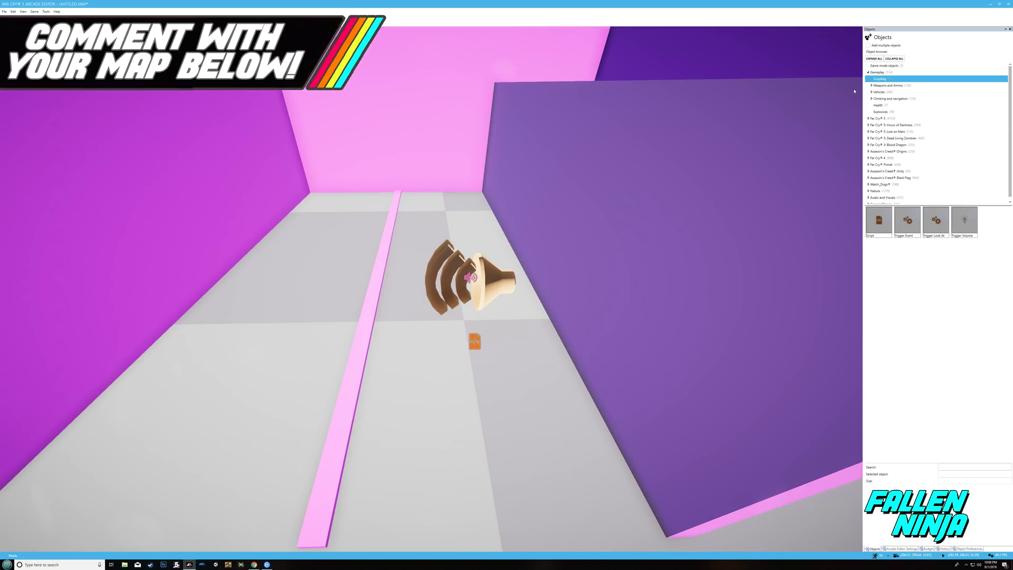
{"action": "left_click_drag", "start_coordinate": [967, 230], "coordinate": [338, 209]}
{"action": "key", "text": "s"}
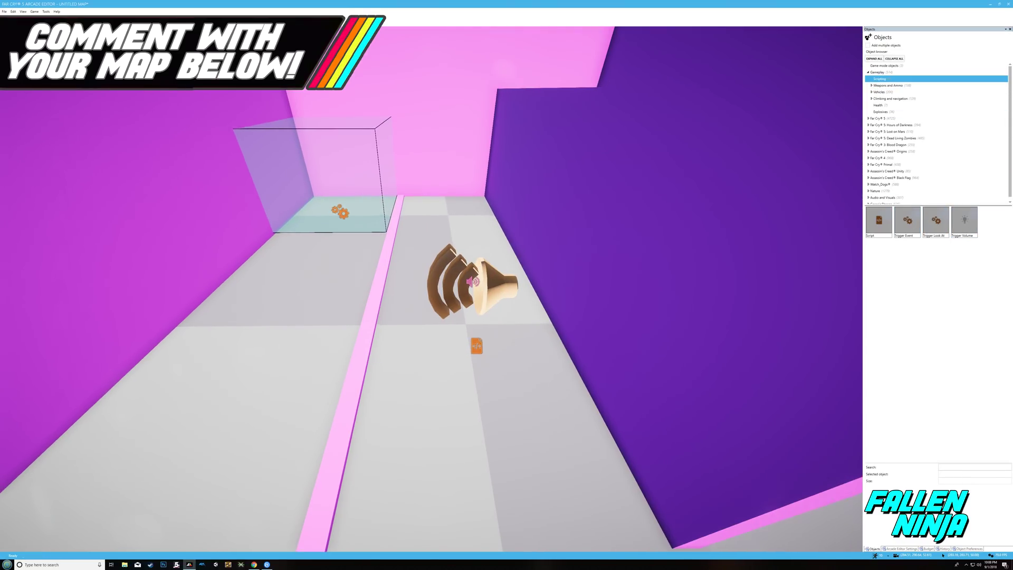
{"action": "right_click_drag", "start_coordinate": [353, 209], "coordinate": [359, 196]}
Step: Assign the Dragon Roar script as the Trigger Volume's triggered script
{"action": "left_click", "coordinate": [346, 230]}
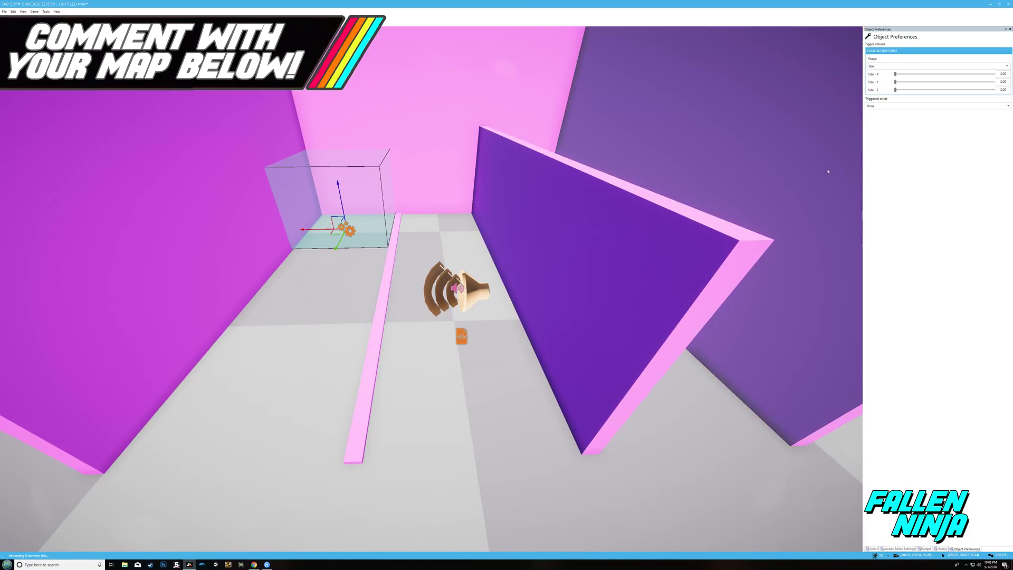
{"action": "left_click", "coordinate": [893, 106]}
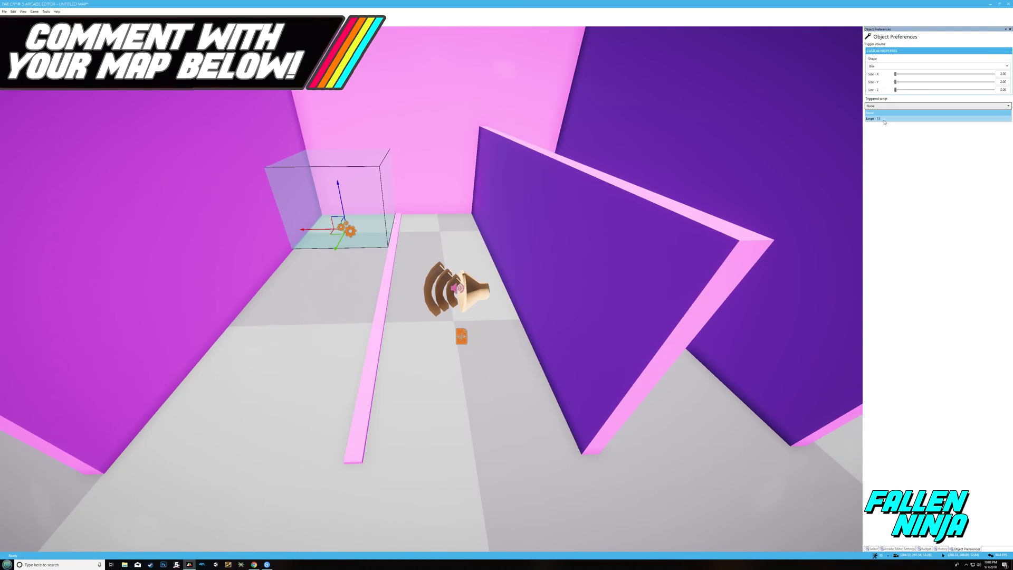
{"action": "left_click", "coordinate": [892, 117]}
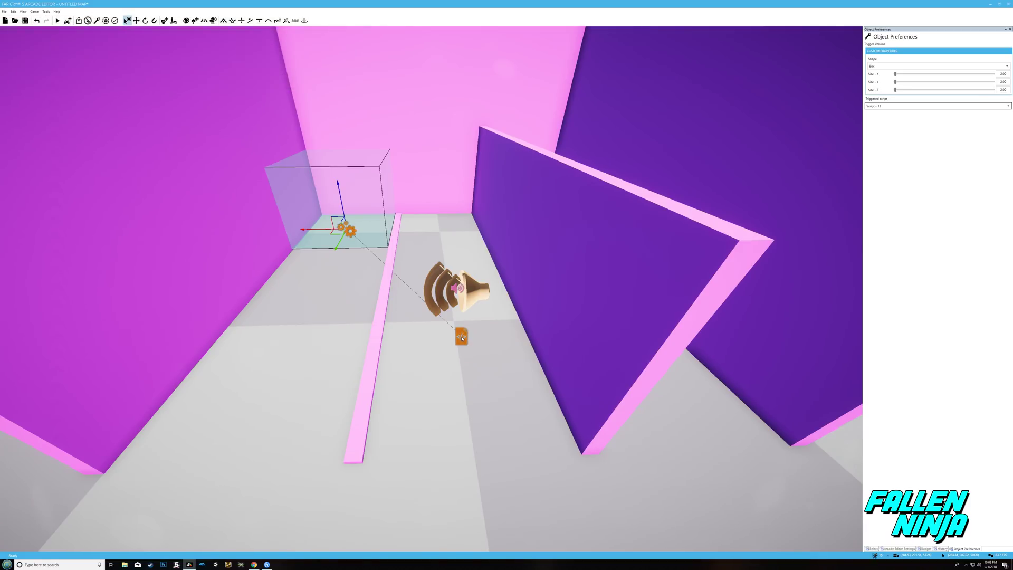
Step: Set the script beside the Dragon Roar soundpoint to play once per trigger
{"action": "left_click", "coordinate": [461, 338]}
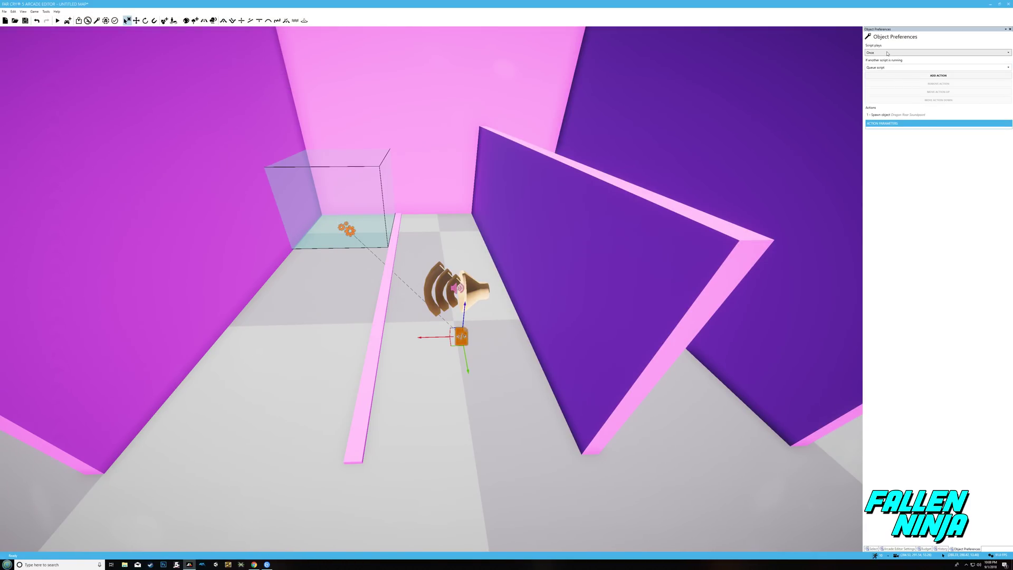
{"action": "left_click", "coordinate": [885, 53]}
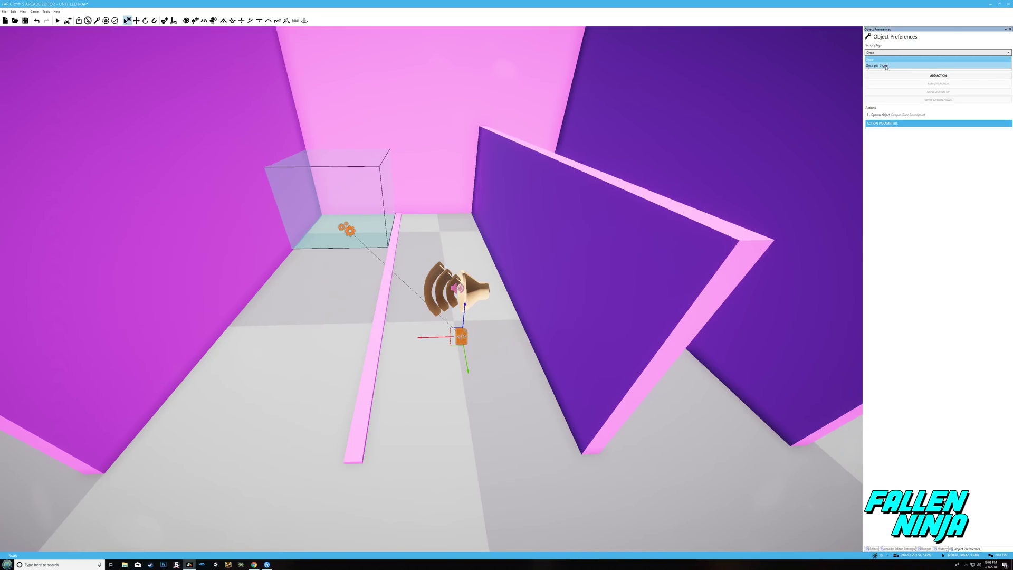
{"action": "left_click", "coordinate": [886, 66]}
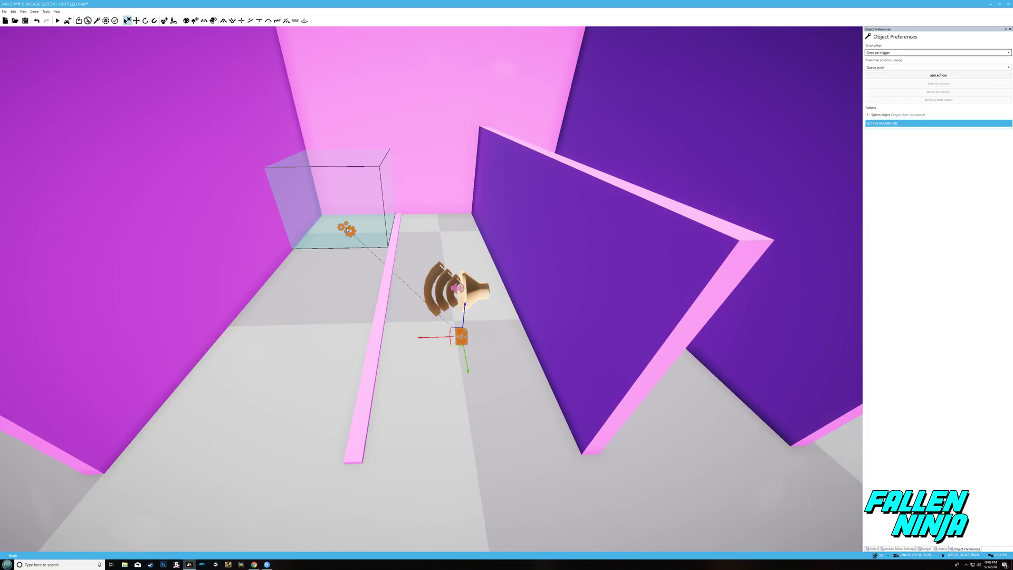
Step: Search the object browser for "egg"
{"action": "right_click_drag", "start_coordinate": [538, 224], "coordinate": [438, 193]}
{"action": "key", "text": "s"}
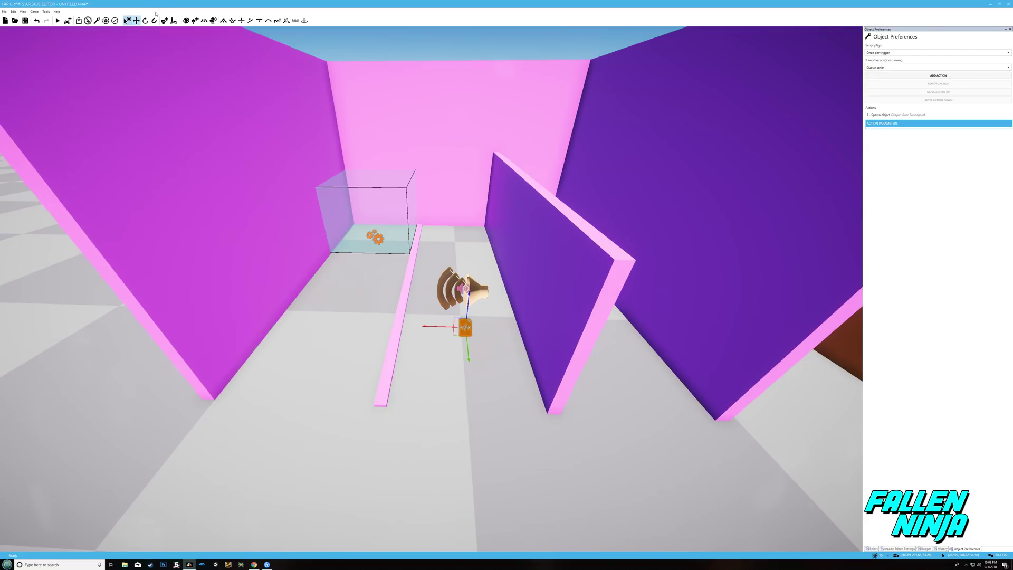
{"action": "right_click_drag", "start_coordinate": [465, 159], "coordinate": [493, 127]}
{"action": "key", "text": "w"}
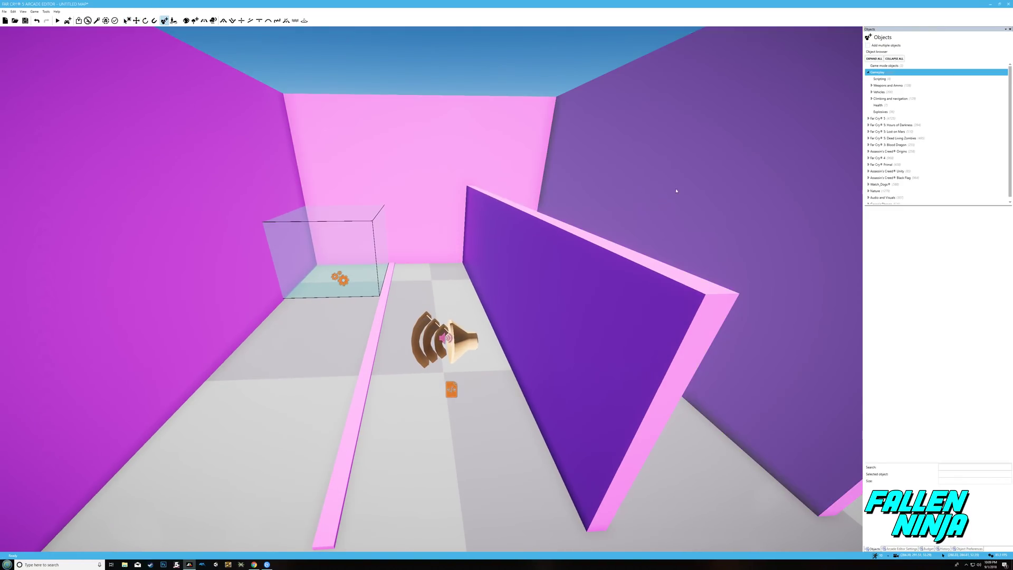
{"action": "scroll", "coordinate": [902, 105], "scroll_direction": "down", "scroll_amount": 1}
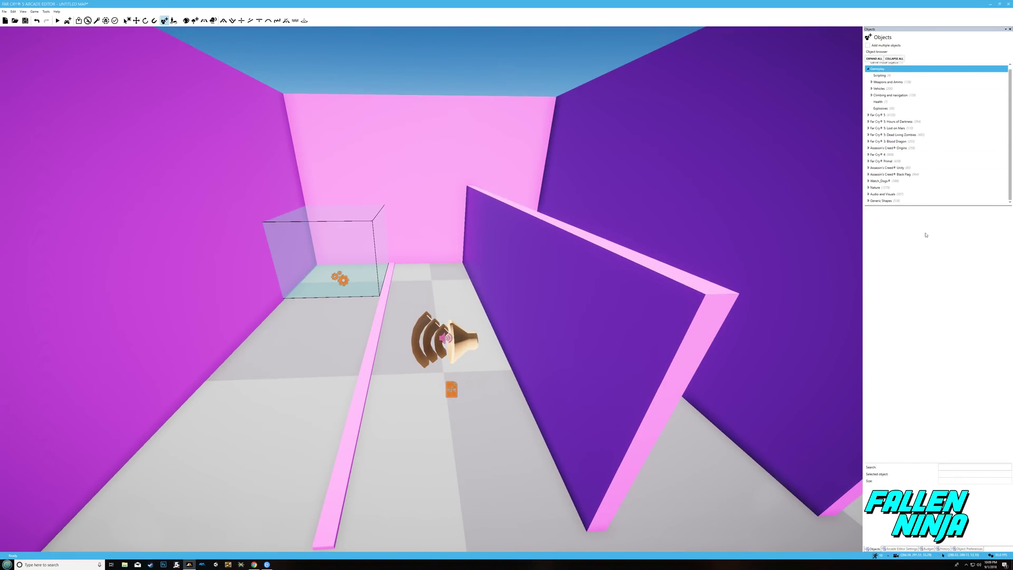
{"action": "left_click", "coordinate": [955, 467]}
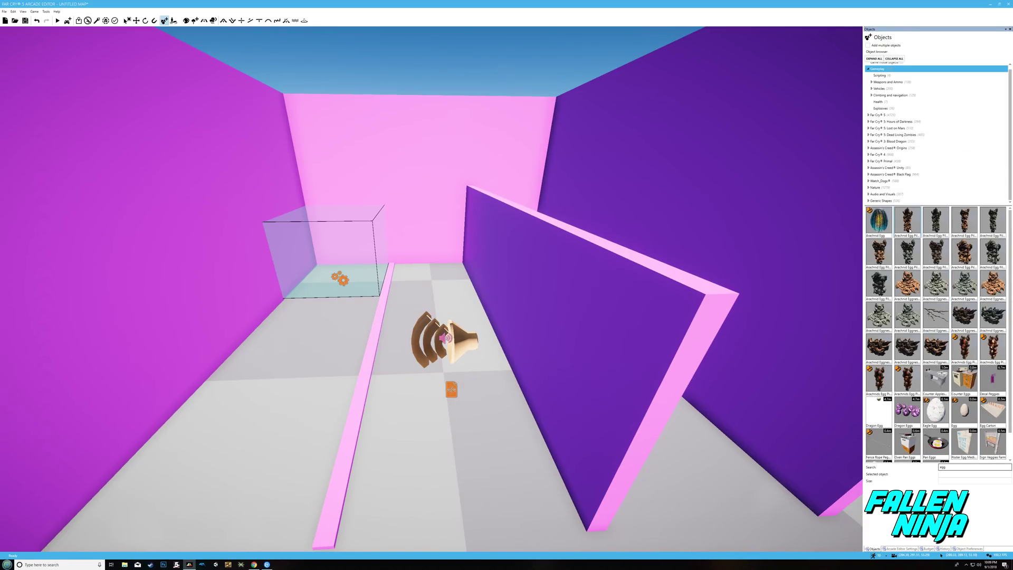
{"action": "scroll", "coordinate": [972, 375], "scroll_direction": "down", "scroll_amount": 1}
Step: Place an Eagle Egg against the pink back wall, above the floor between the low strip and the shorter partition
{"action": "left_click", "coordinate": [964, 381]}
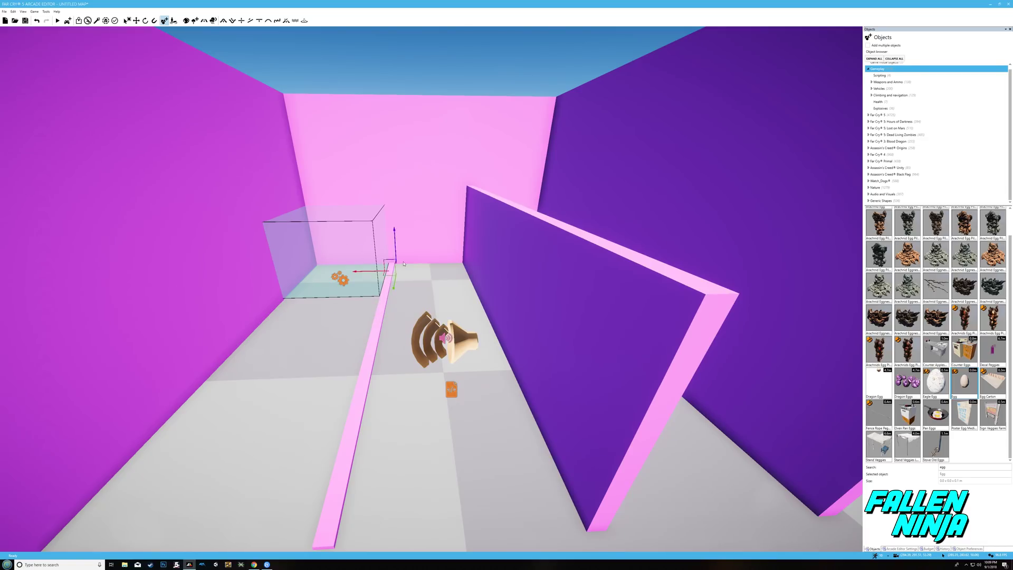
{"action": "key", "text": "w"}
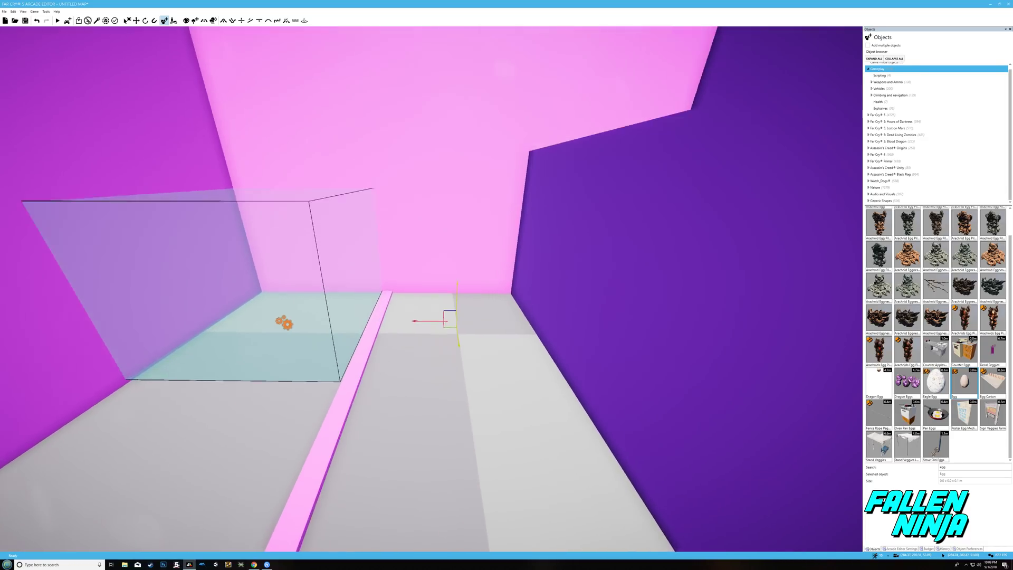
{"action": "right_click_drag", "start_coordinate": [454, 321], "coordinate": [440, 270]}
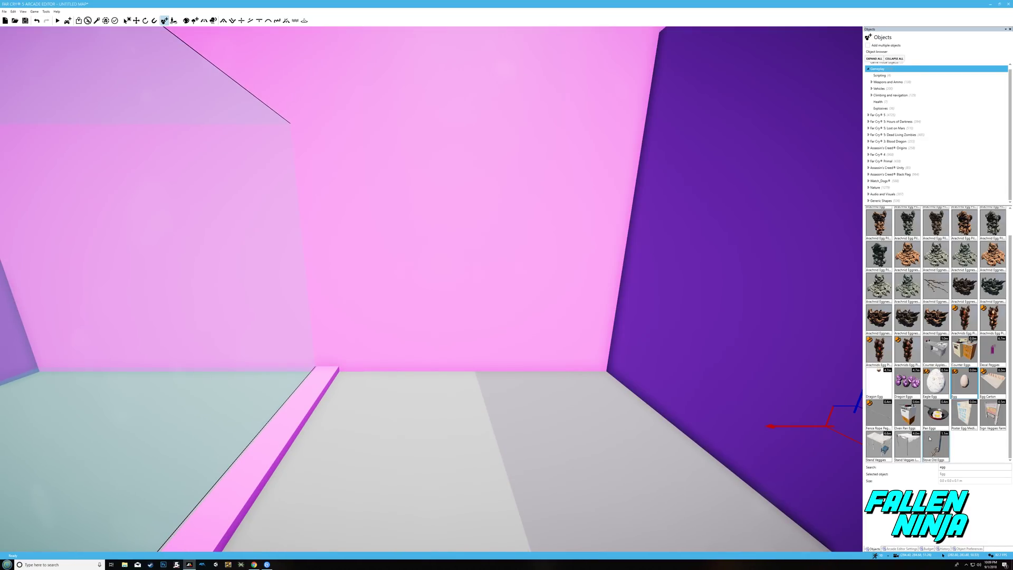
{"action": "left_click", "coordinate": [932, 387]}
{"action": "left_click", "coordinate": [535, 284]}
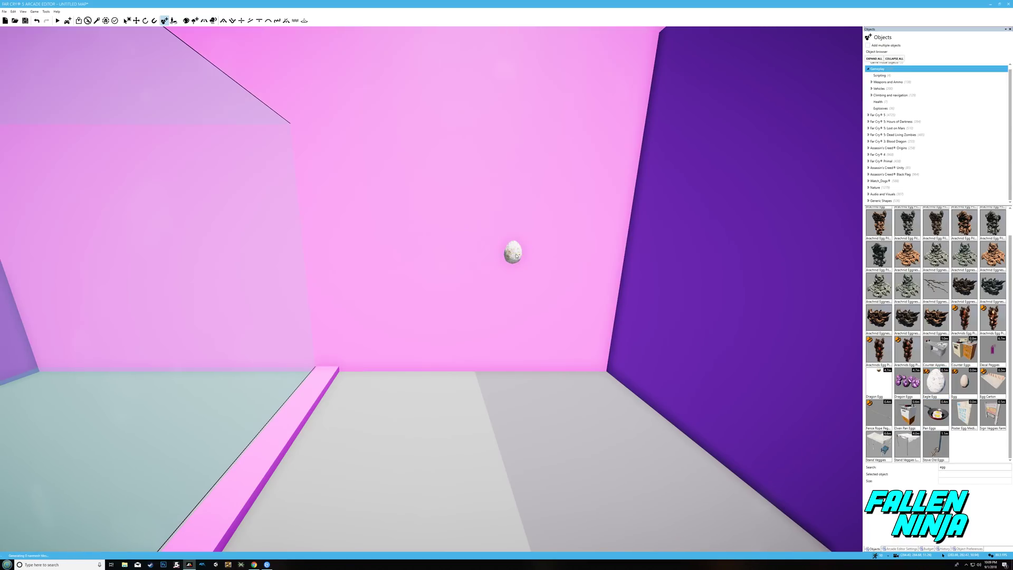
{"action": "left_click_drag", "start_coordinate": [527, 255], "coordinate": [539, 261]}
Step: Place a Trigger Event from the Gameplay Scripting category on the floor below the Eagle Egg
{"action": "right_click_drag", "start_coordinate": [527, 256], "coordinate": [343, 274]}
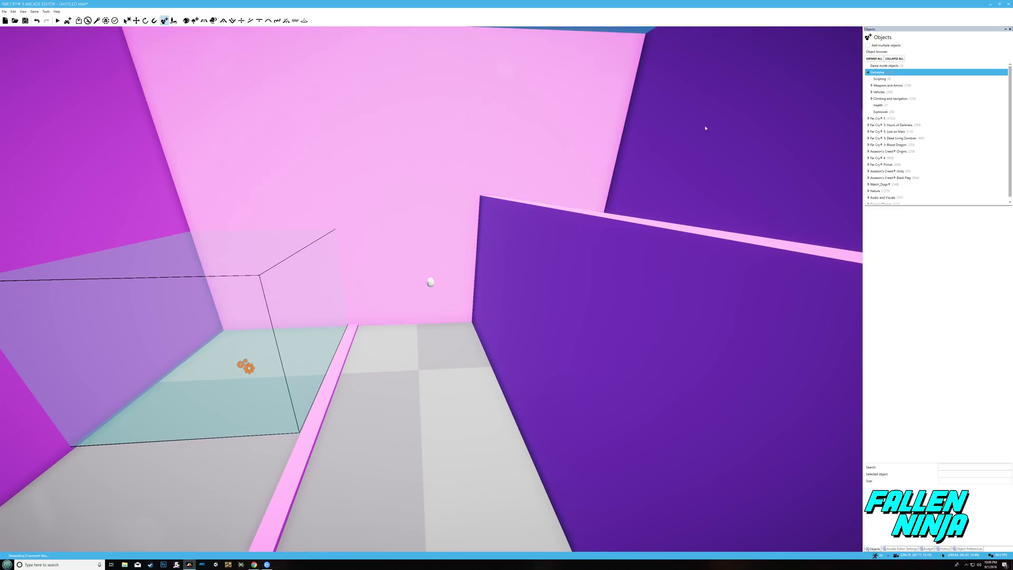
{"action": "left_click", "coordinate": [884, 81]}
{"action": "left_click", "coordinate": [907, 221]}
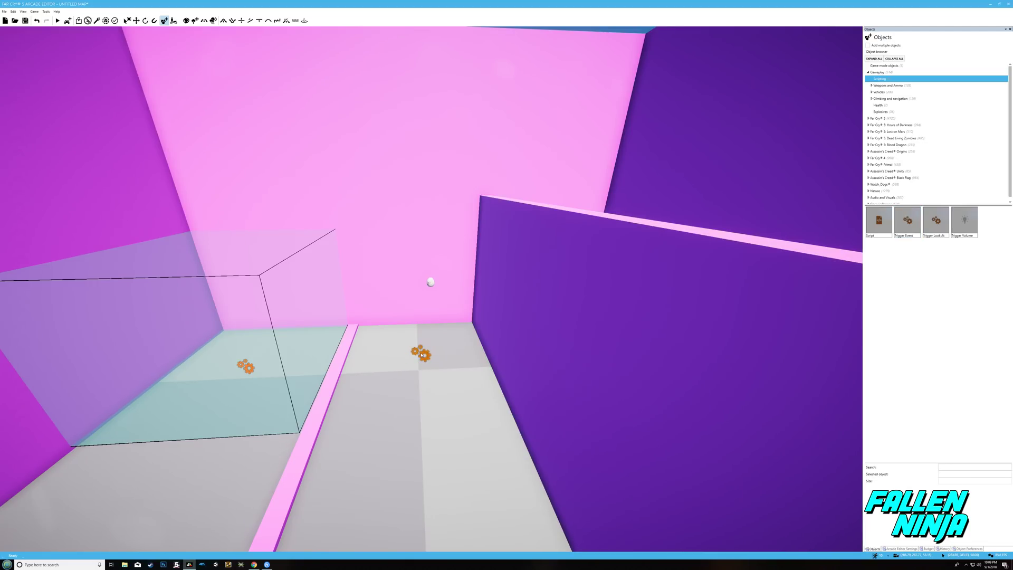
{"action": "left_click", "coordinate": [422, 355]}
Step: Set the Trigger Event's type to On Object Destroyed and pick the Eagle Egg as its event target
{"action": "left_click", "coordinate": [887, 93]}
{"action": "left_click", "coordinate": [882, 52]}
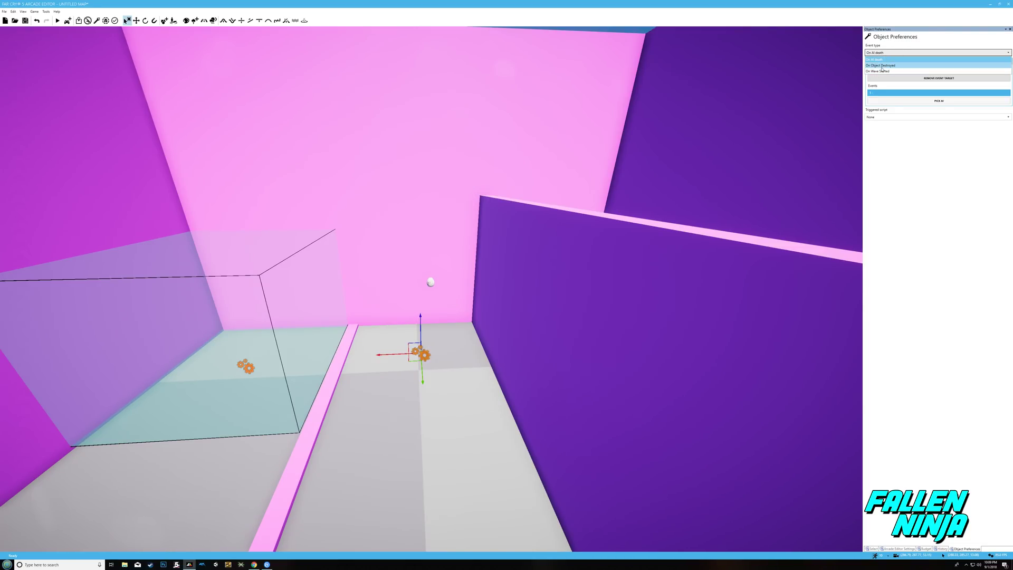
{"action": "left_click", "coordinate": [880, 65]}
{"action": "left_click", "coordinate": [882, 93]}
{"action": "left_click", "coordinate": [939, 101]}
{"action": "left_click", "coordinate": [430, 281]}
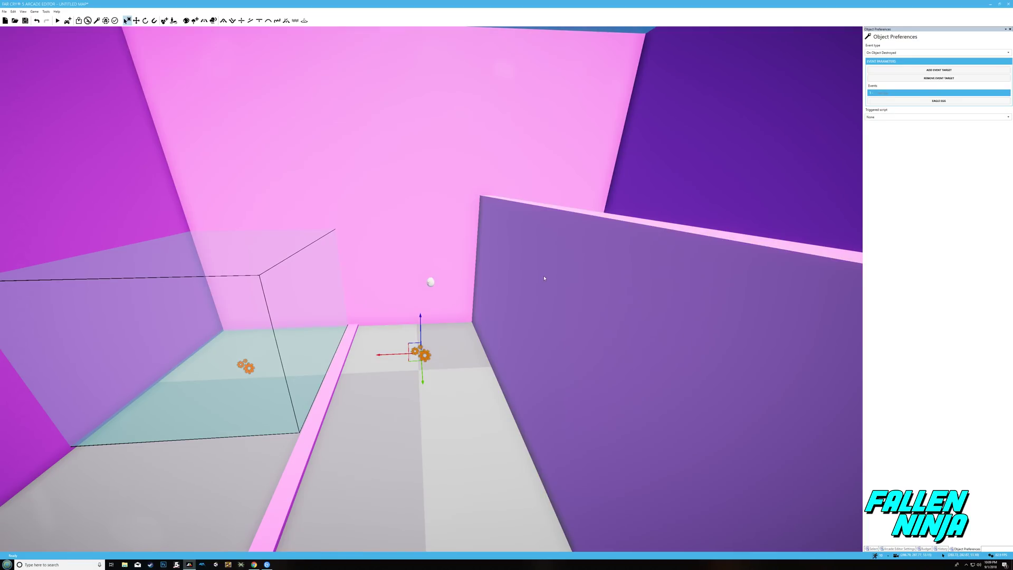
Step: Assign the Dragon Roar script as the Trigger Event's triggered script, and review the linked script, trigger and soundpoint
{"action": "key", "text": "s"}
{"action": "right_click_drag", "start_coordinate": [448, 199], "coordinate": [448, 237]}
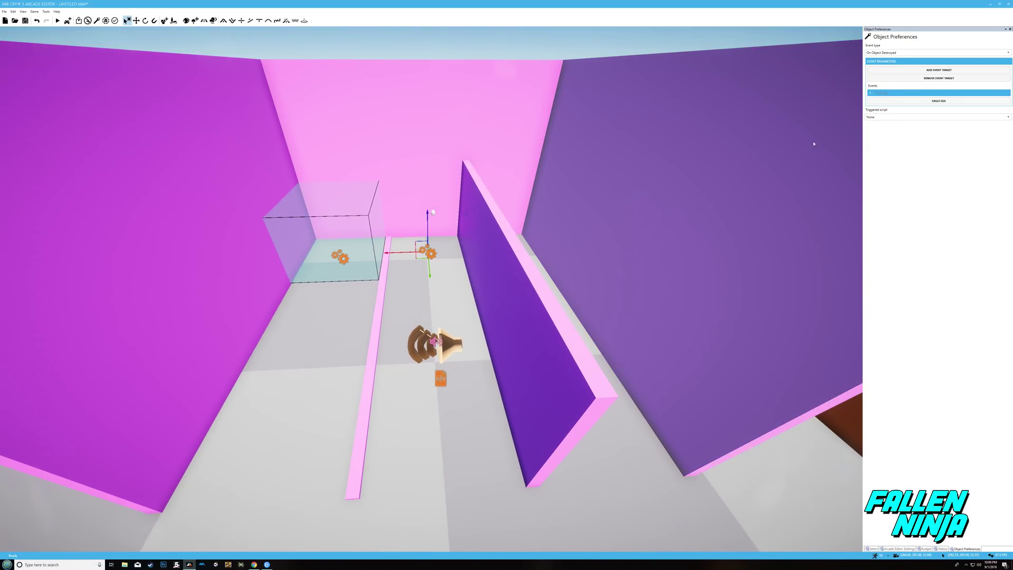
{"action": "left_click", "coordinate": [882, 117]}
{"action": "left_click", "coordinate": [882, 131]}
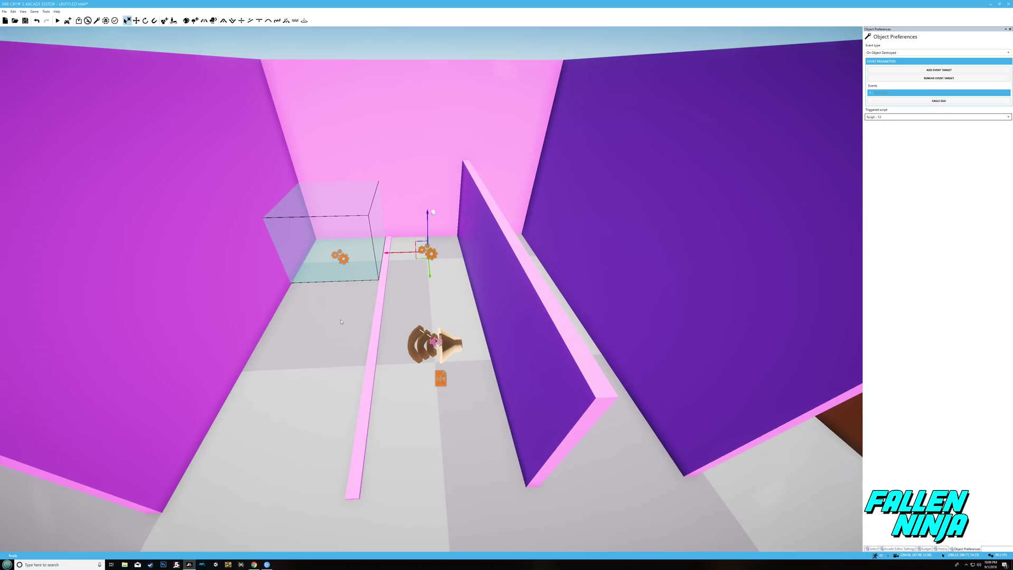
{"action": "left_click", "coordinate": [440, 378]}
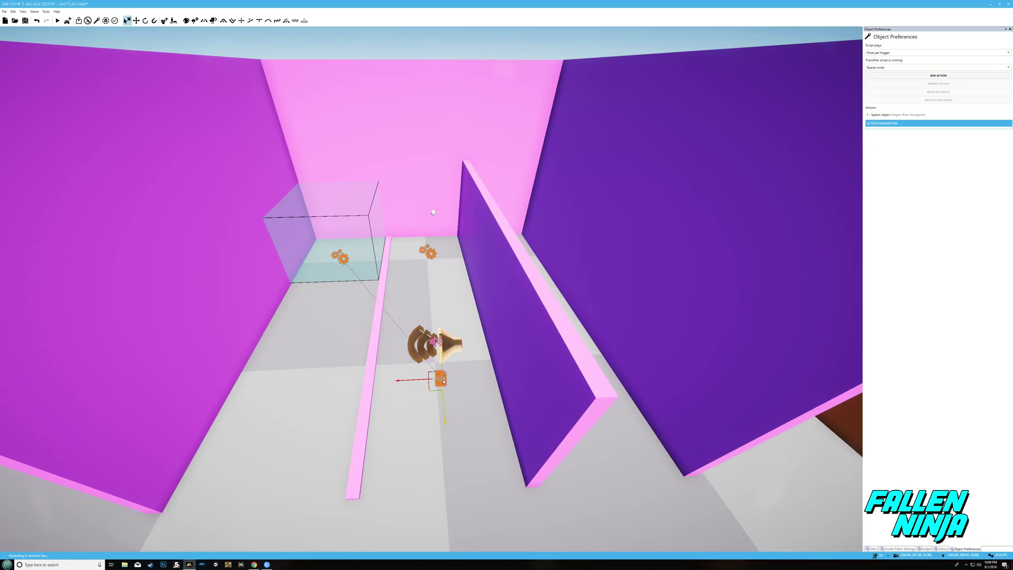
{"action": "left_click", "coordinate": [427, 252]}
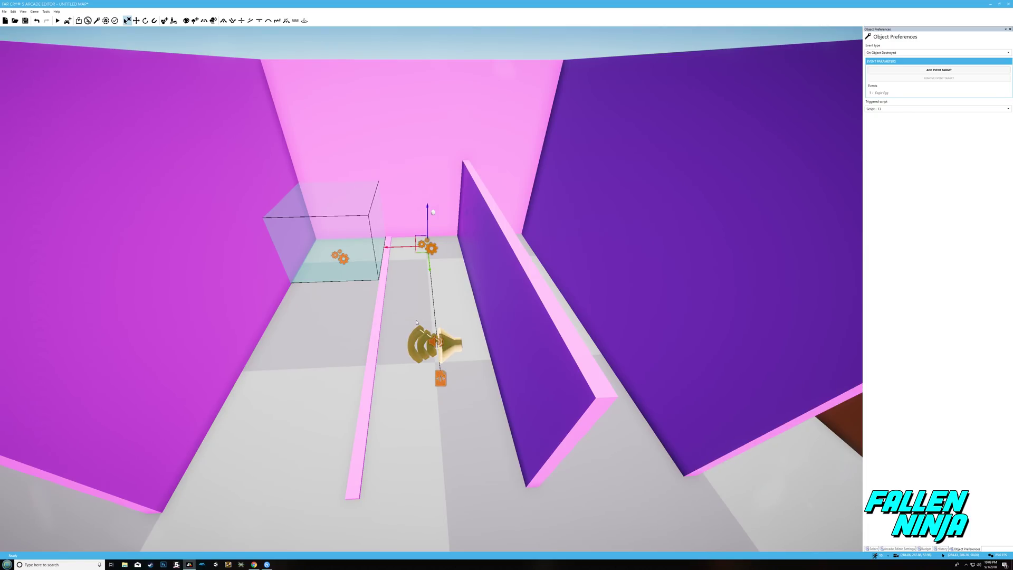
{"action": "left_click", "coordinate": [451, 346]}
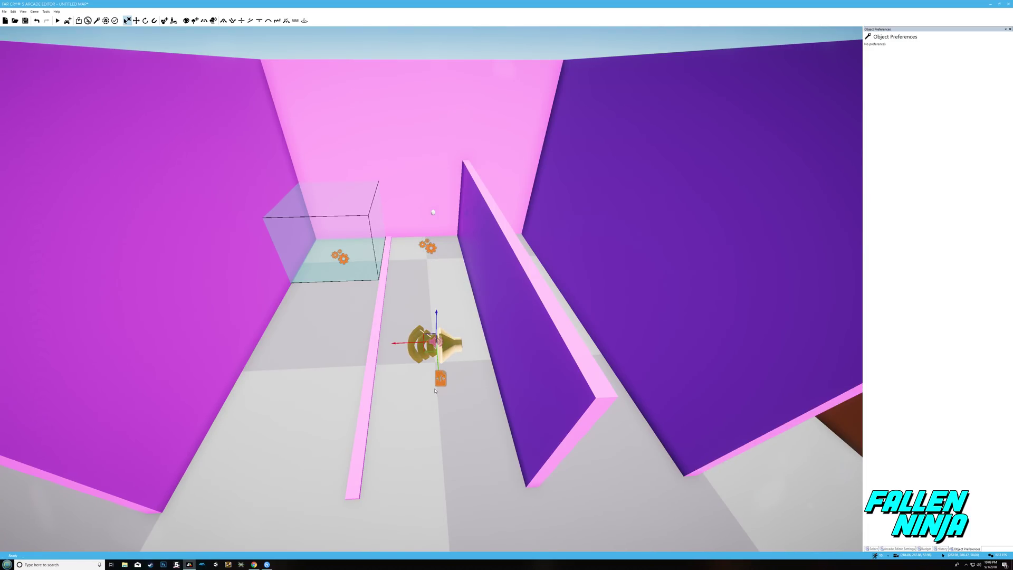
Step: Place a Trigger Look At on the floor between the shorter partition and the tall purple wall, and open its preferences
{"action": "key", "text": "s"}
{"action": "key", "text": "d"}
{"action": "mouse_move", "coordinate": [438, 364]}
{"action": "right_mouse_down"}
{"action": "mouse_move", "coordinate": [438, 295]}
{"action": "mouse_move", "coordinate": [439, 375]}
{"action": "mouse_move", "coordinate": [438, 364]}
{"action": "right_mouse_up"}
{"action": "key", "text": "w"}
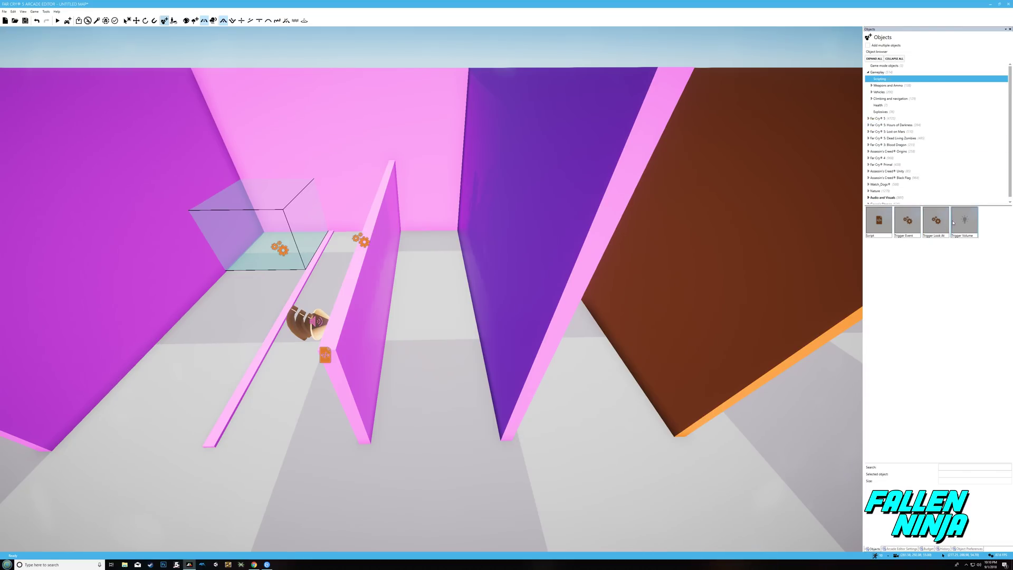
{"action": "left_click_drag", "start_coordinate": [929, 218], "coordinate": [430, 245]}
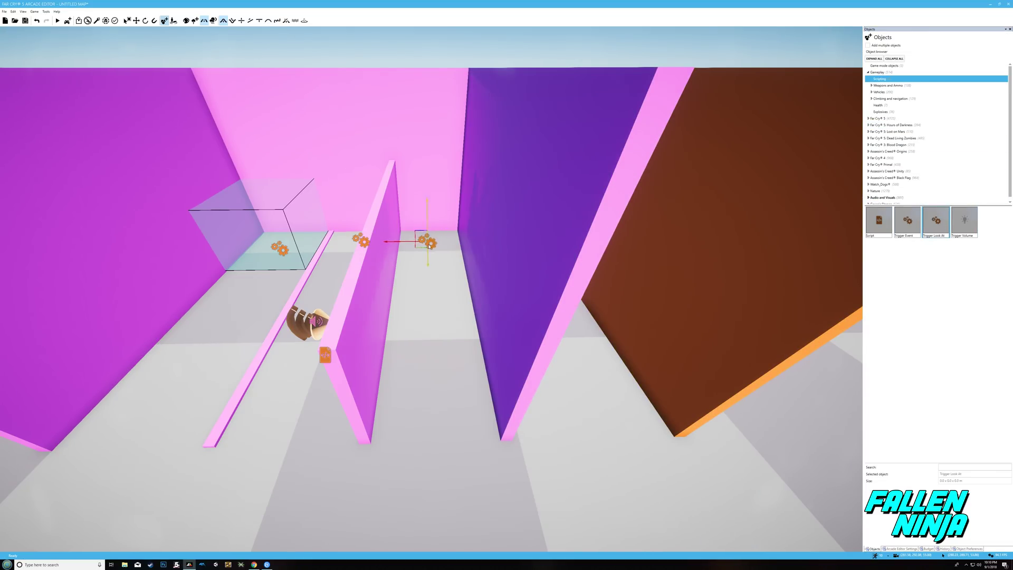
{"action": "left_click", "coordinate": [435, 252]}
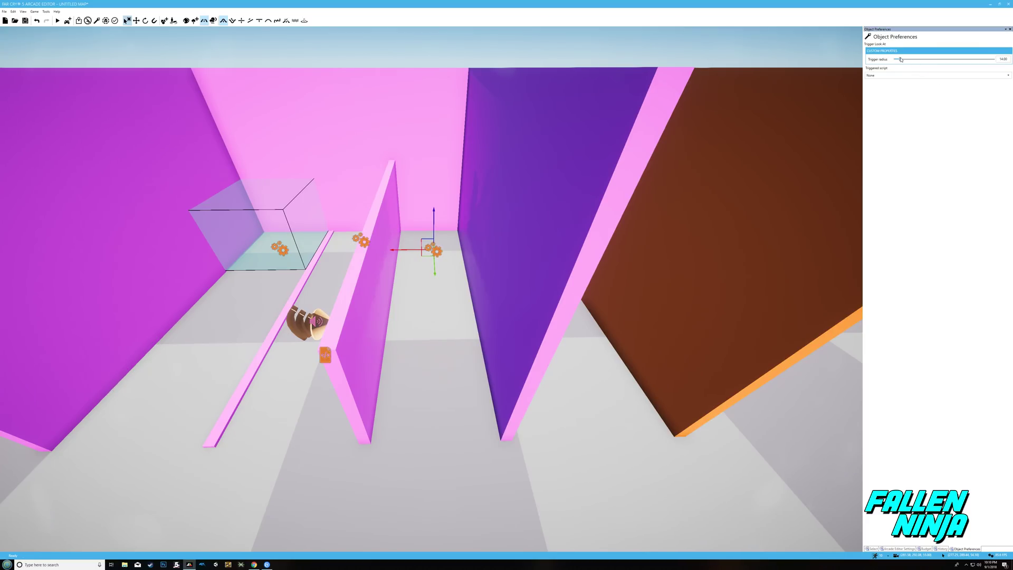
{"action": "key", "text": "a"}
{"action": "mouse_move", "coordinate": [678, 274]}
{"action": "right_mouse_down"}
{"action": "mouse_move", "coordinate": [570, 316]}
{"action": "mouse_move", "coordinate": [670, 274]}
{"action": "right_mouse_up"}
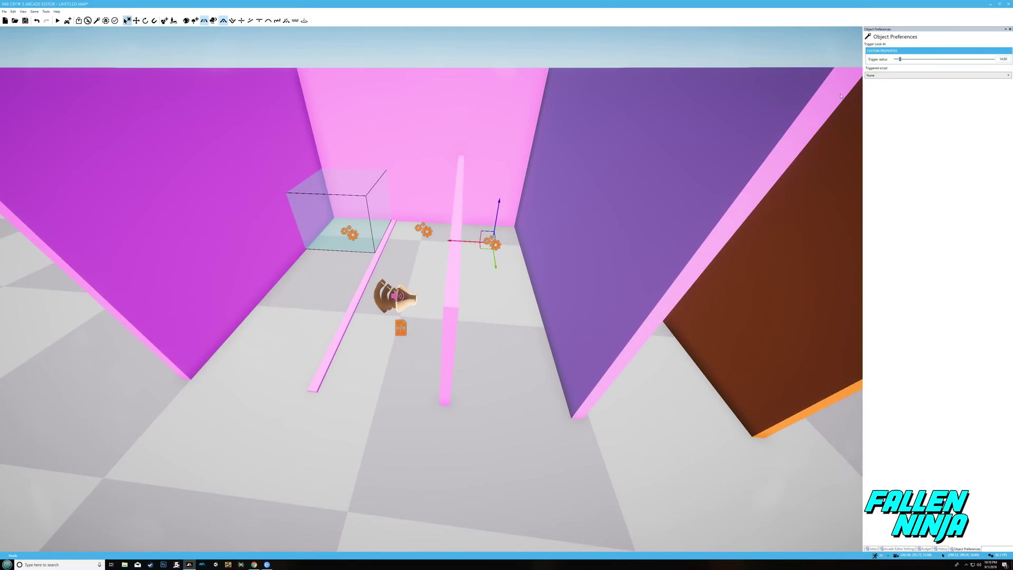
Step: Assign the Dragon Roar script as the Trigger Look At's triggered script
{"action": "left_click", "coordinate": [885, 76]}
{"action": "left_click", "coordinate": [877, 88]}
{"action": "key", "text": "a"}
{"action": "right_click_drag", "start_coordinate": [648, 227], "coordinate": [596, 206]}
{"action": "key", "text": "s"}
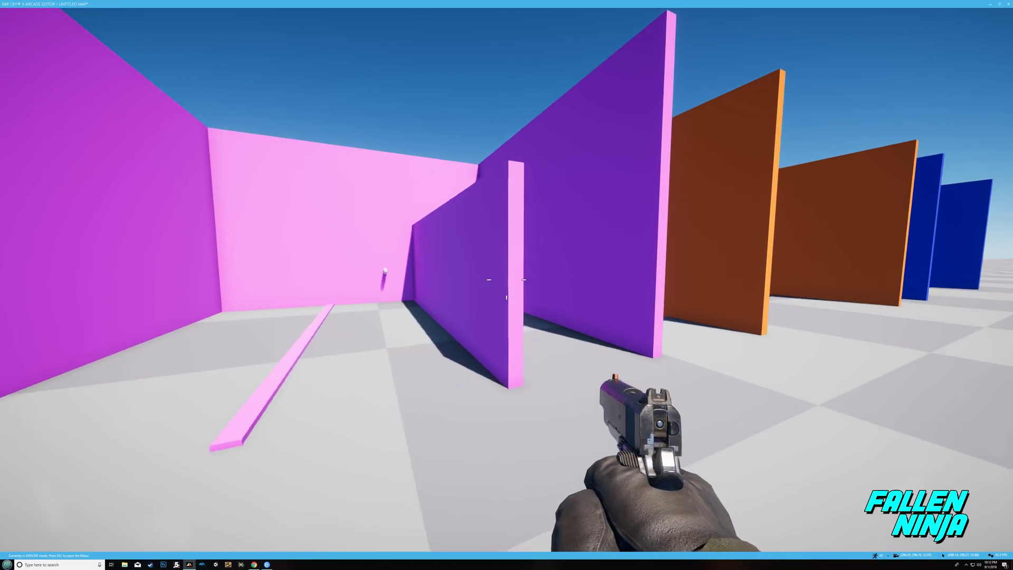
Step: Playtest the look-at trigger by walking into and out of the passage between the shorter partition and the tall purple wall
{"action": "key", "text": "w"}
{"action": "key", "text": "s"}
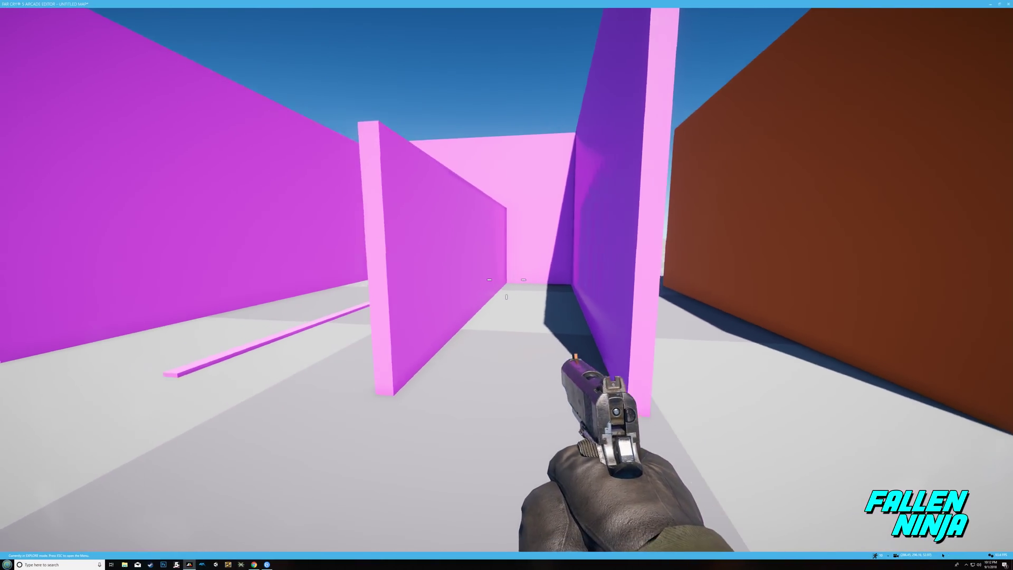
{"action": "key", "text": "w"}
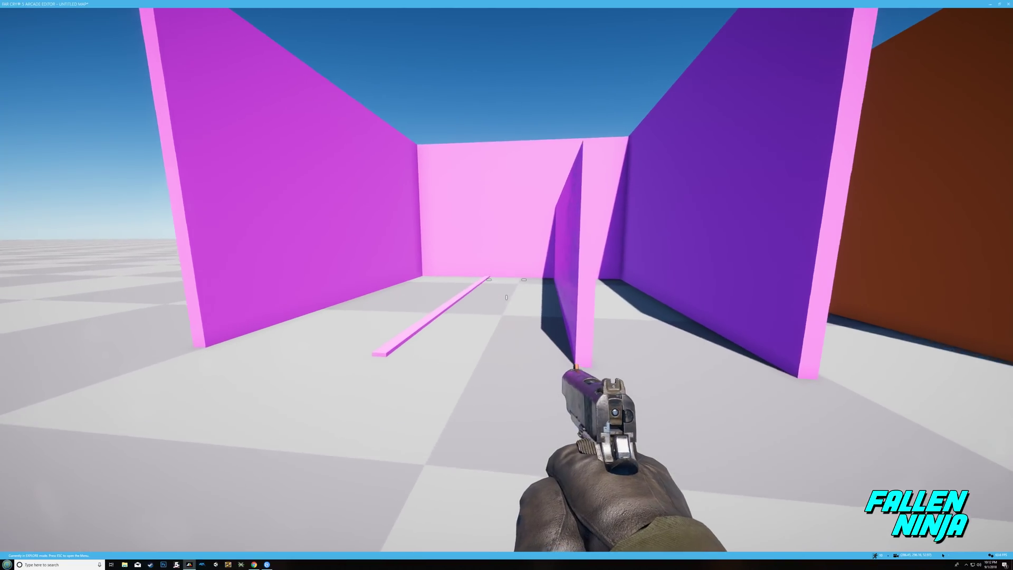
{"action": "key", "text": "s"}
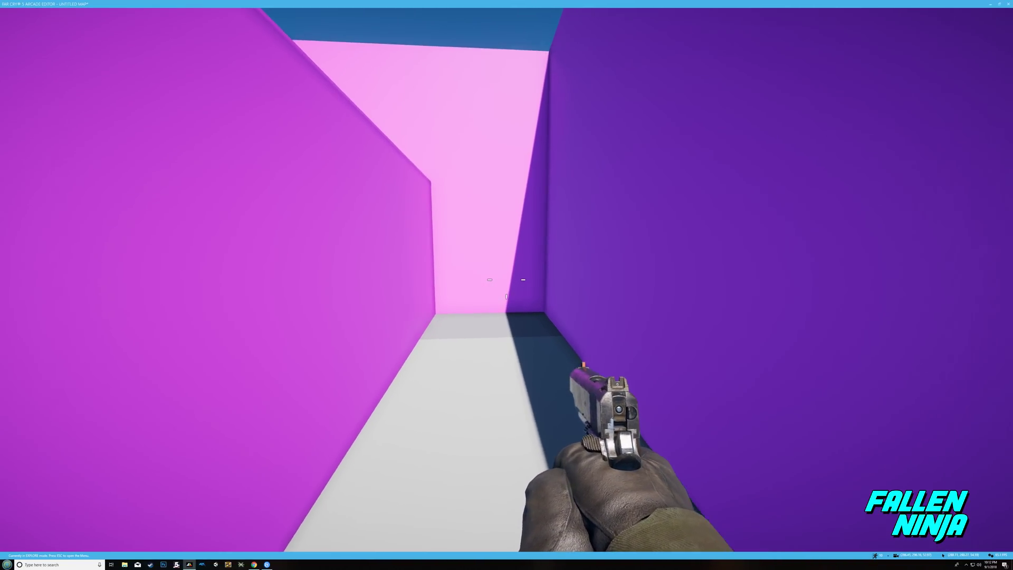
{"action": "key", "text": "s"}
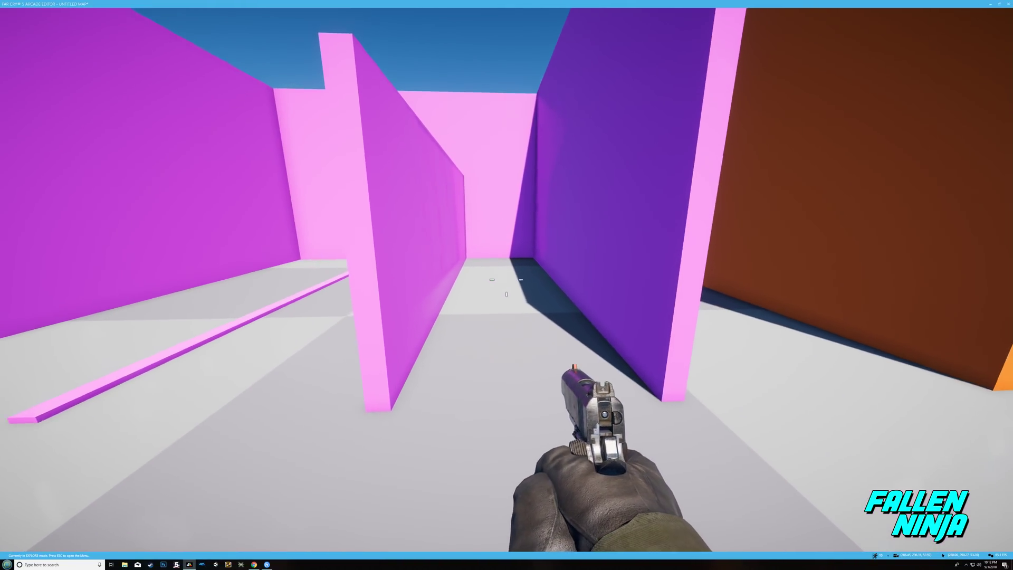
{"action": "key", "text": "s"}
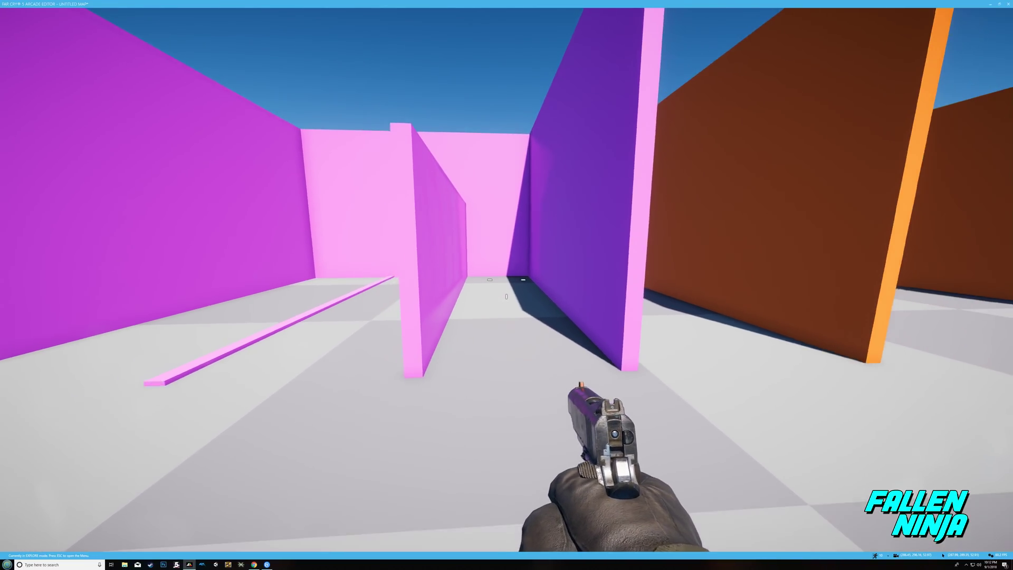
Step: Playtest the event trigger by approaching and destroying the Eagle Egg near the pink back wall
{"action": "left_click", "coordinate": [506, 285]}
{"action": "key", "text": "g"}
{"action": "key", "text": "w"}
{"action": "key", "text": "w"}
{"action": "key", "text": "g"}
{"action": "key", "text": "g"}
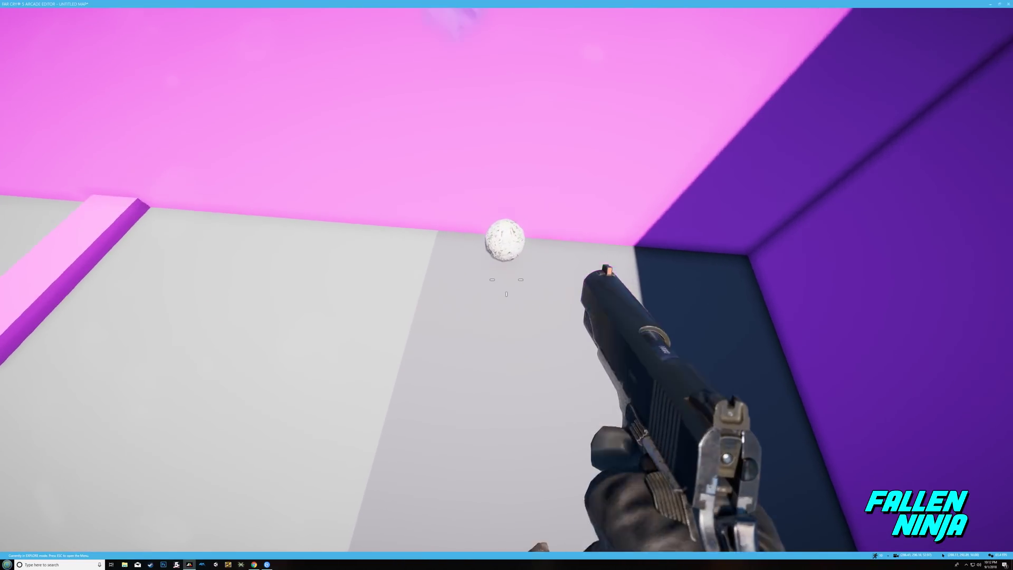
{"action": "key", "text": "g"}
{"action": "key", "text": "w"}
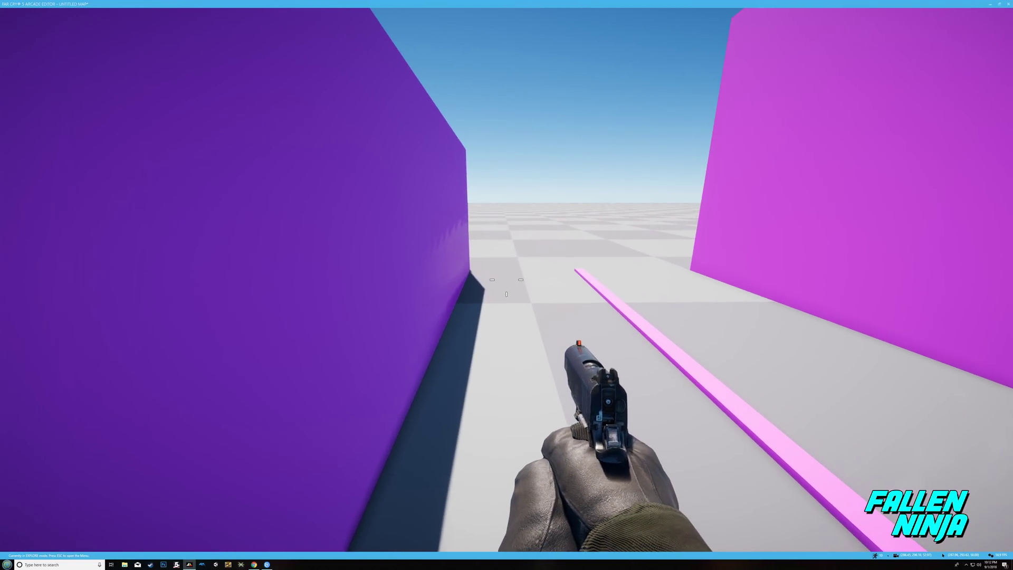
Step: Move back and forth across the three trigger lanes of the pink room to compare them, and end the playtest
{"action": "key", "text": "d"}
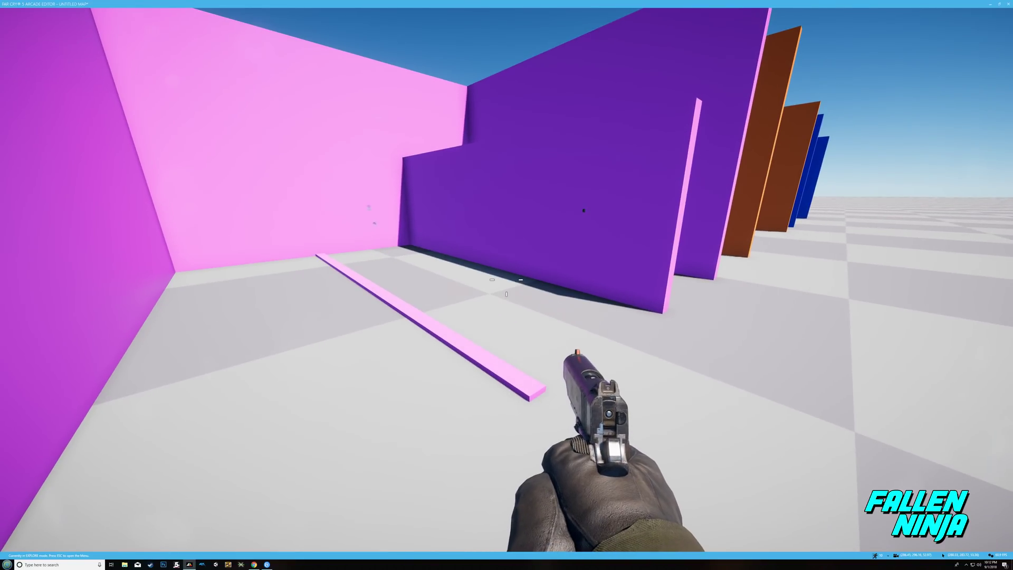
{"action": "key", "text": "s"}
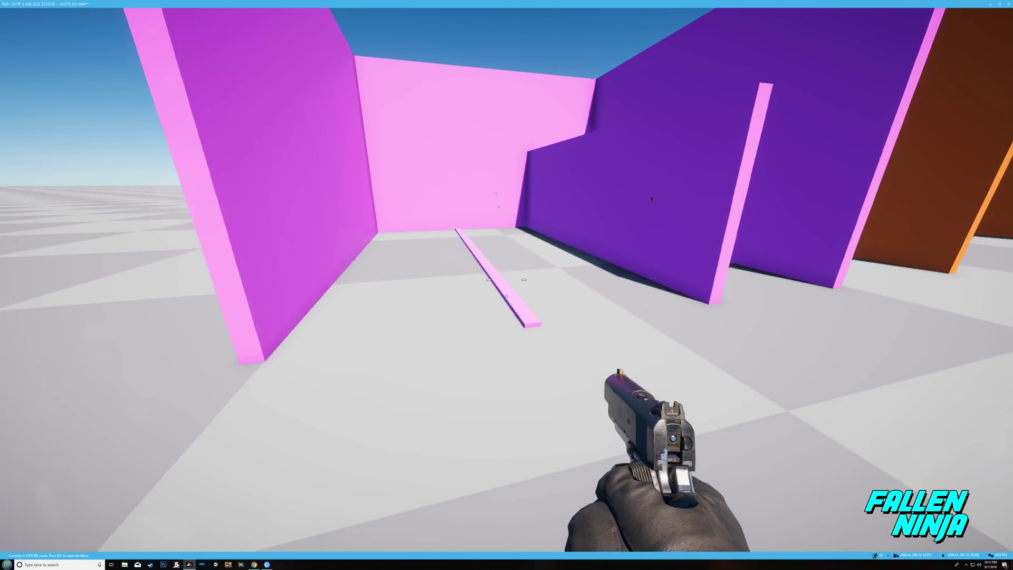
{"action": "key", "text": "d"}
{"action": "key", "text": "d"}
{"action": "key", "text": "a"}
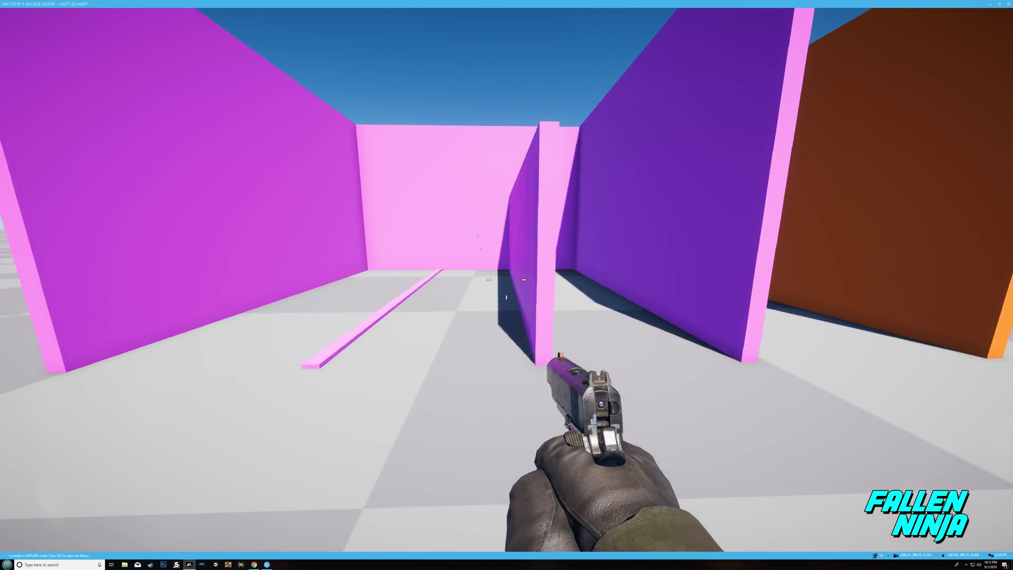
{"action": "key", "text": "d"}
{"action": "key", "text": "a"}
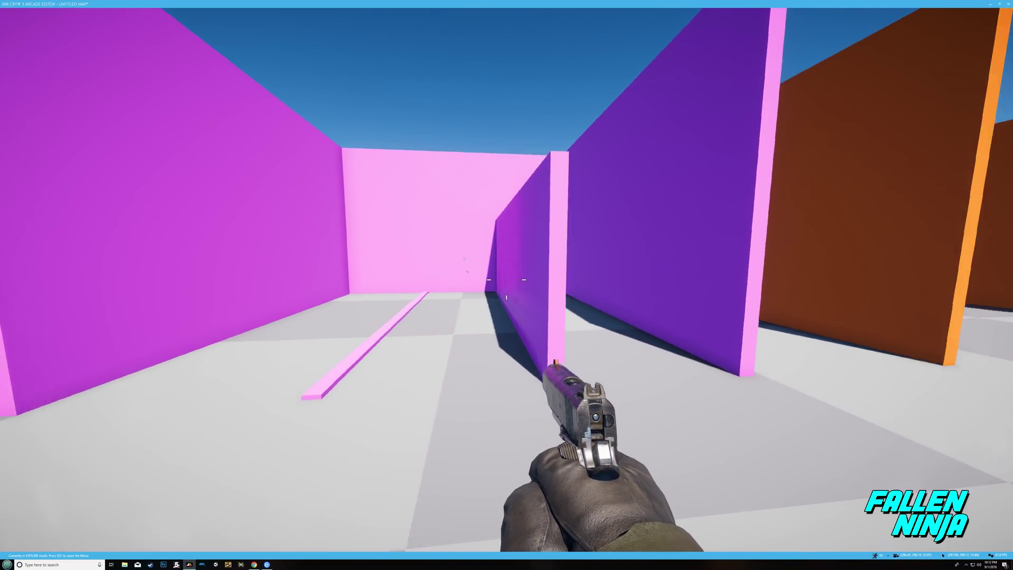
{"action": "key", "text": "d"}
{"action": "key", "text": "a"}
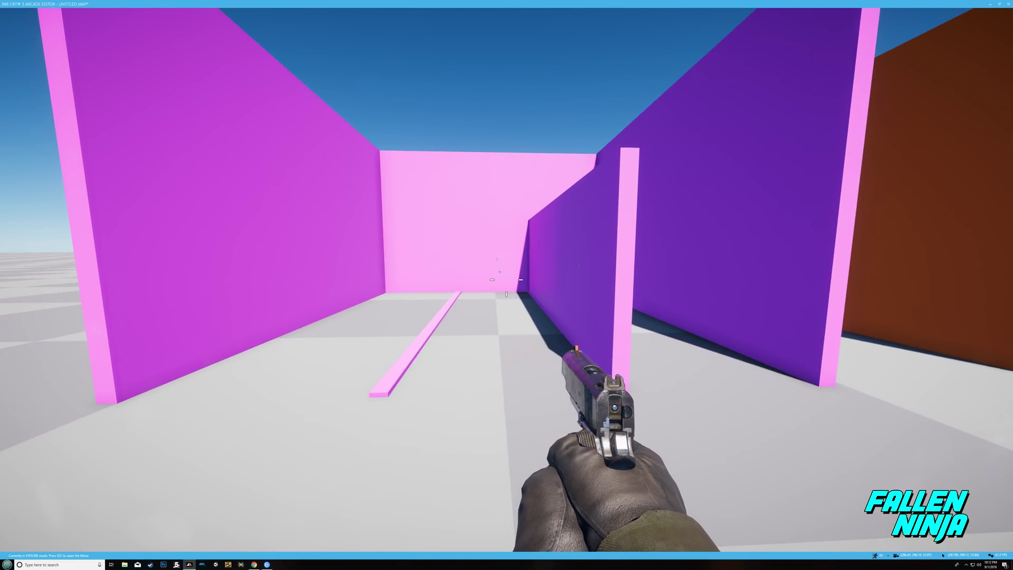
{"action": "key", "text": "d"}
{"action": "key", "text": "a"}
{"action": "key", "text": "d"}
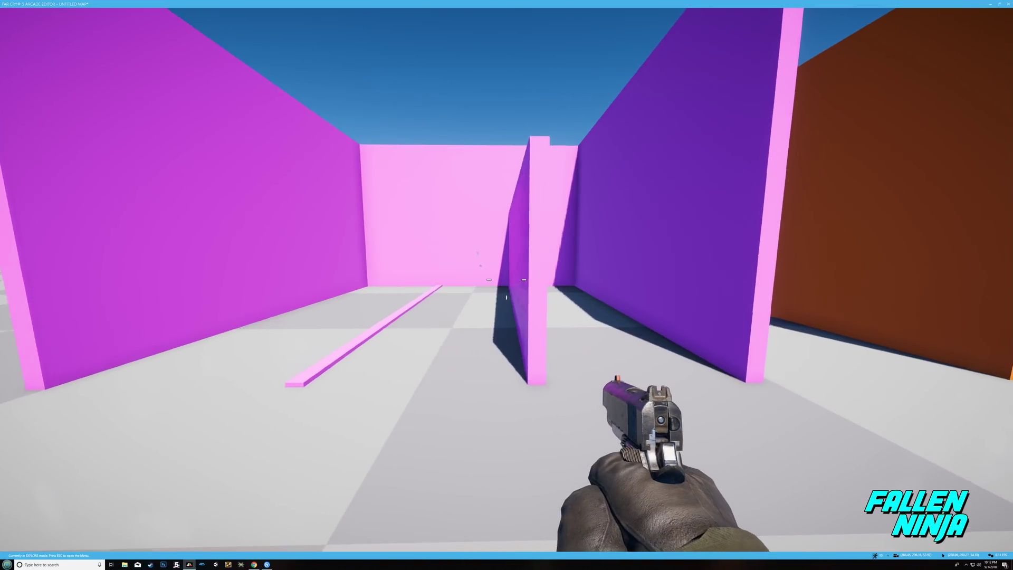
{"action": "key", "text": "a"}
{"action": "key", "text": "w"}
{"action": "key", "text": "d"}
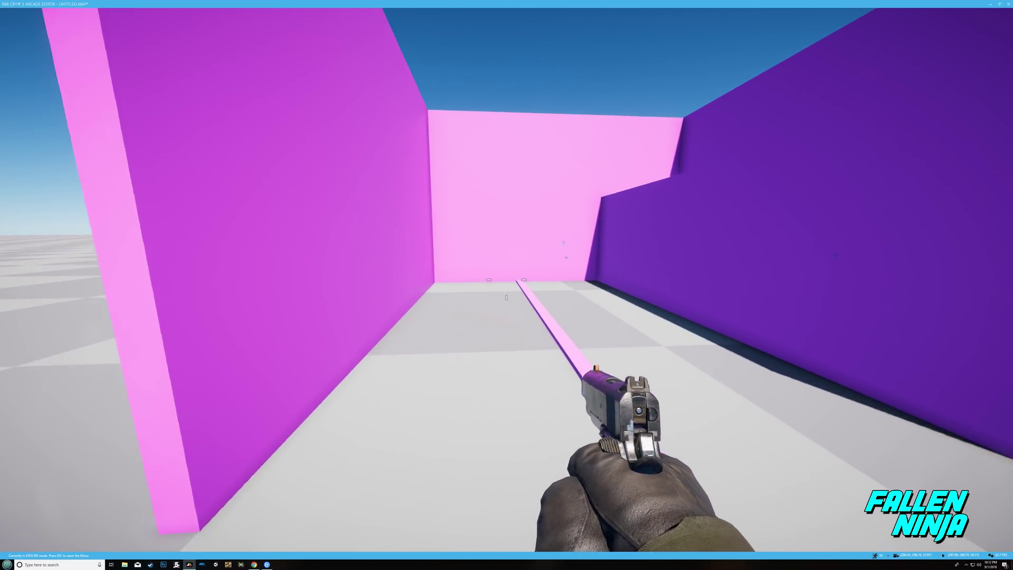
{"action": "key", "text": "s"}
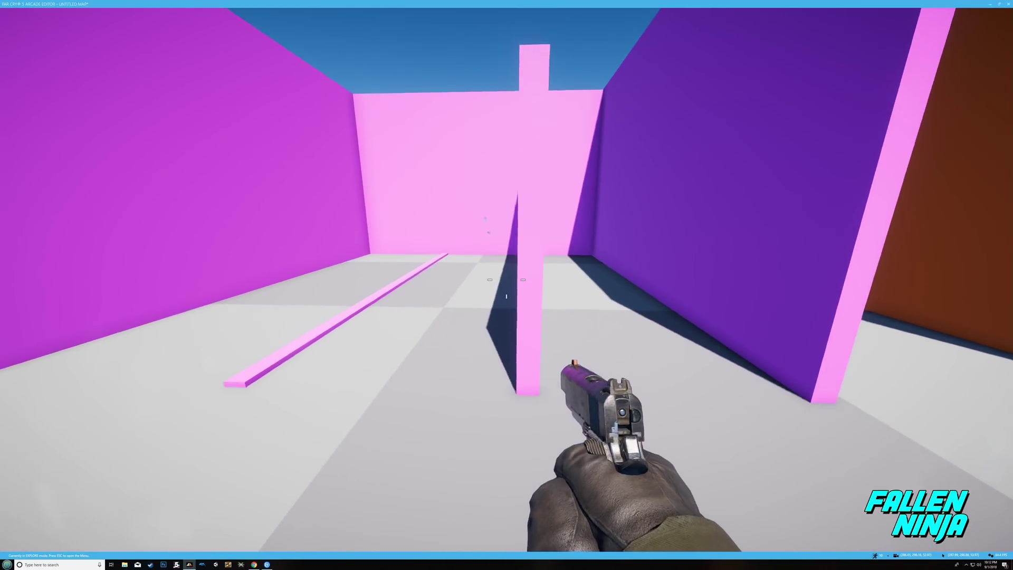
{"action": "key", "text": "ctrl+g"}
Step: Place a Church Audio Management Volume from the Audio and Visuals category on the floor of the orange room
{"action": "mouse_move", "coordinate": [510, 217]}
{"action": "right_mouse_down"}
{"action": "mouse_move", "coordinate": [509, 158]}
{"action": "mouse_move", "coordinate": [509, 217]}
{"action": "right_mouse_up"}
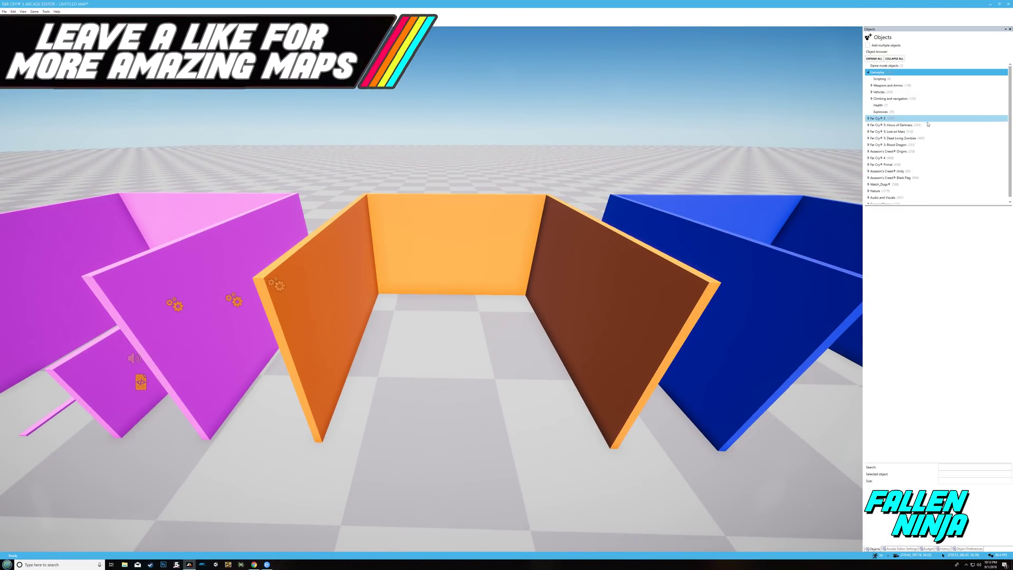
{"action": "left_click", "coordinate": [867, 197]}
{"action": "left_click", "coordinate": [876, 188]}
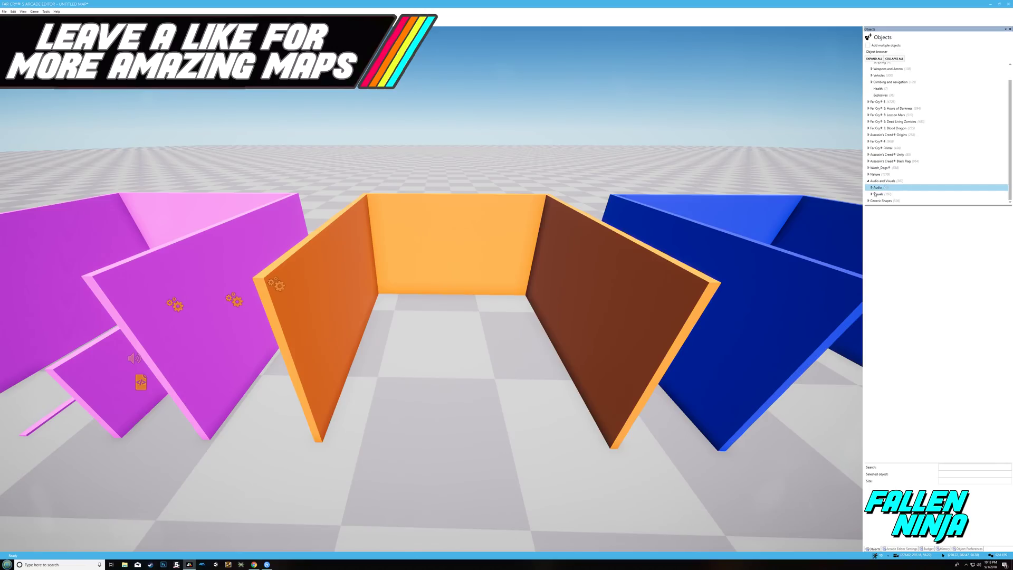
{"action": "left_click", "coordinate": [871, 188]}
{"action": "left_click", "coordinate": [878, 189]}
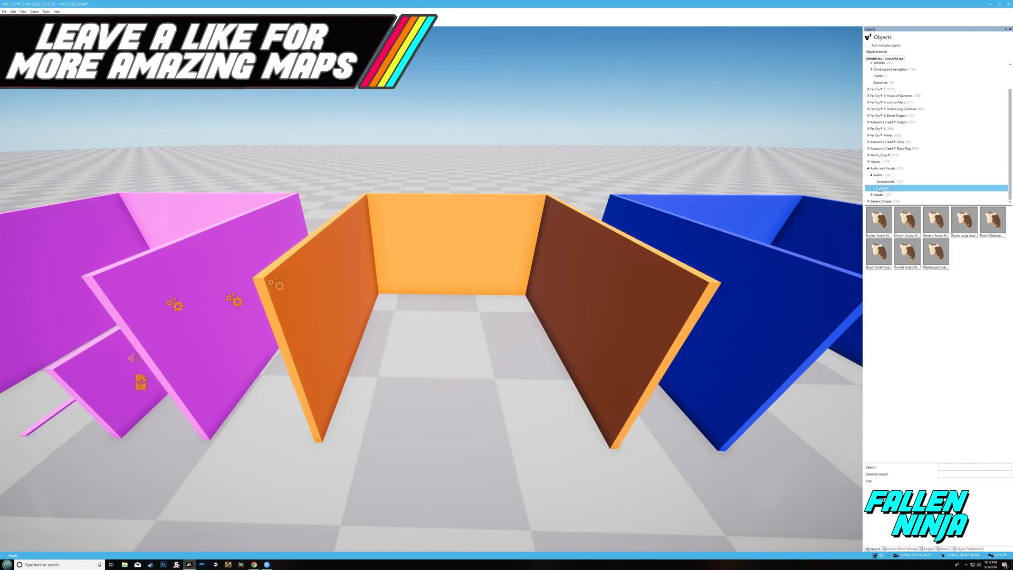
{"action": "left_click_drag", "start_coordinate": [912, 226], "coordinate": [450, 353]}
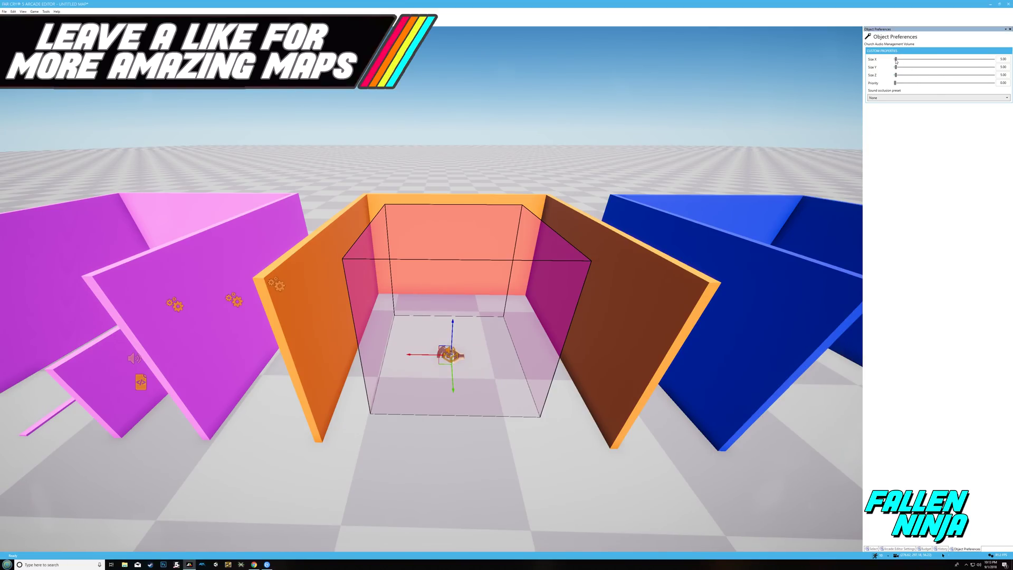
Step: Set the audio volume's Size X to 8 and Size Y to 7, and position it to fill the orange room
{"action": "left_click_drag", "start_coordinate": [895, 60], "coordinate": [897, 60]}
{"action": "left_click_drag", "start_coordinate": [420, 355], "coordinate": [422, 356]}
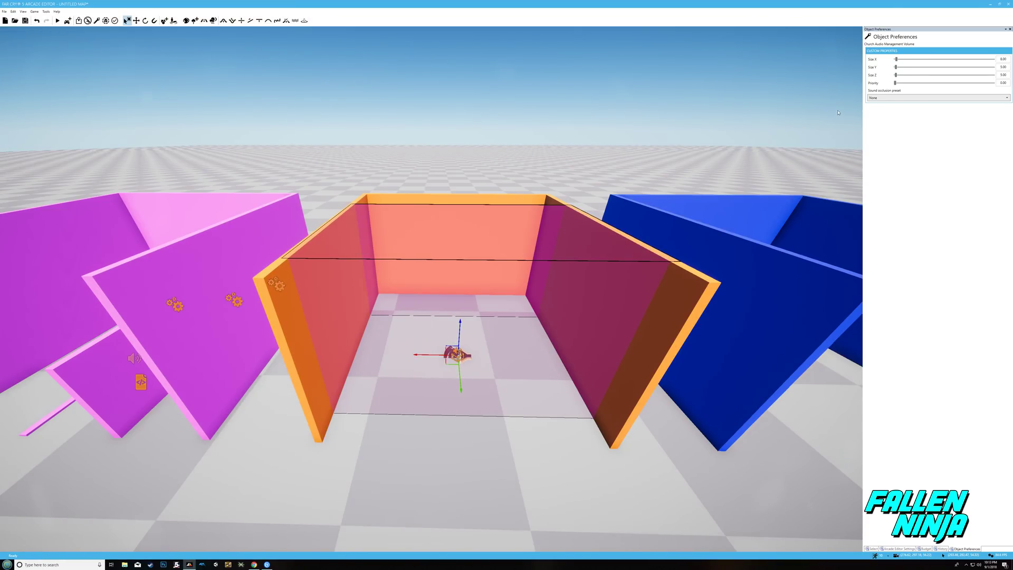
{"action": "left_click_drag", "start_coordinate": [895, 67], "coordinate": [896, 67]}
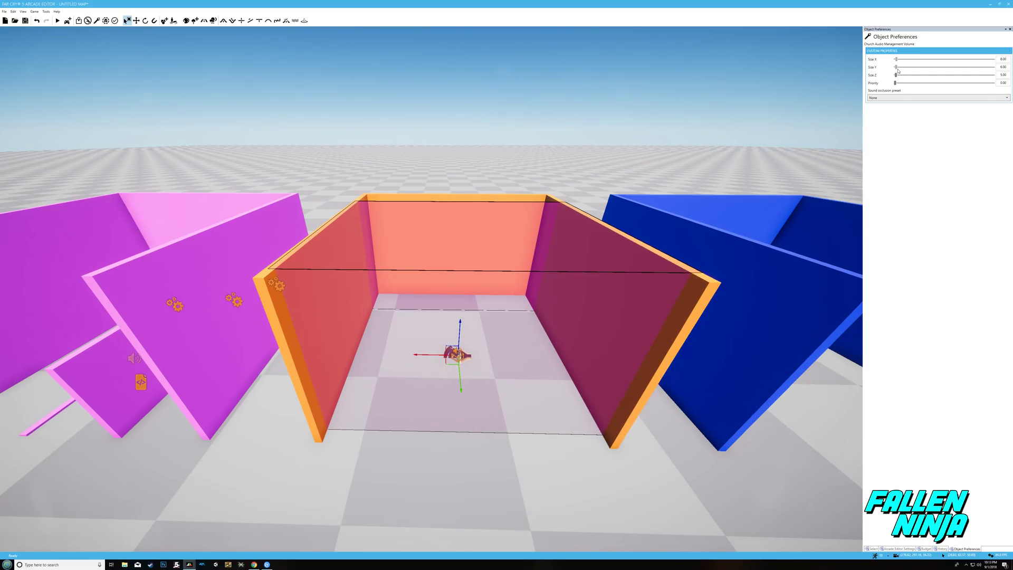
{"action": "left_click_drag", "start_coordinate": [896, 67], "coordinate": [896, 67]}
{"action": "left_click_drag", "start_coordinate": [461, 387], "coordinate": [463, 378]}
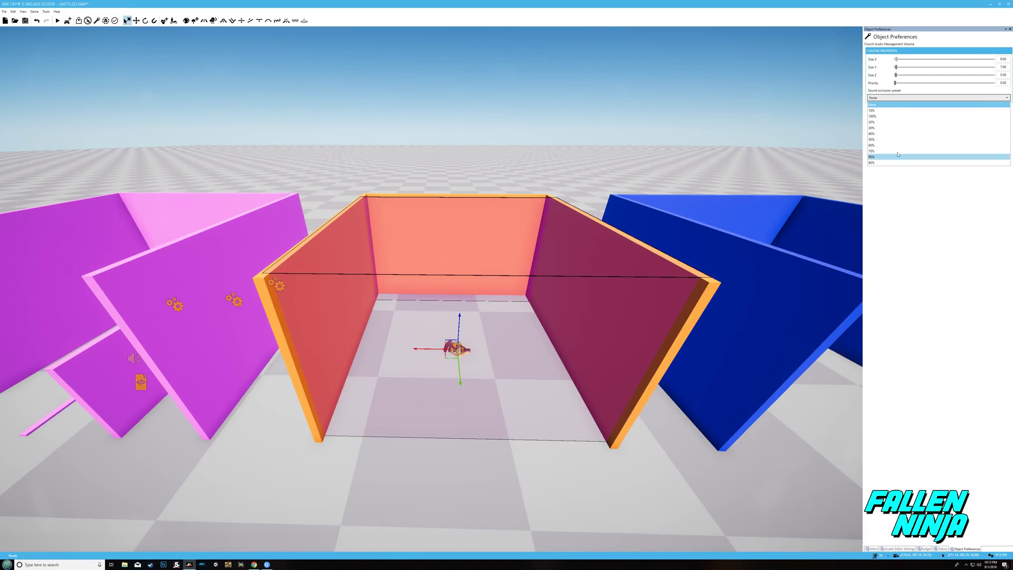
Step: Set the audio volume's sound occlusion preset to 100% and start a playtest of the map
{"action": "left_click", "coordinate": [907, 116]}
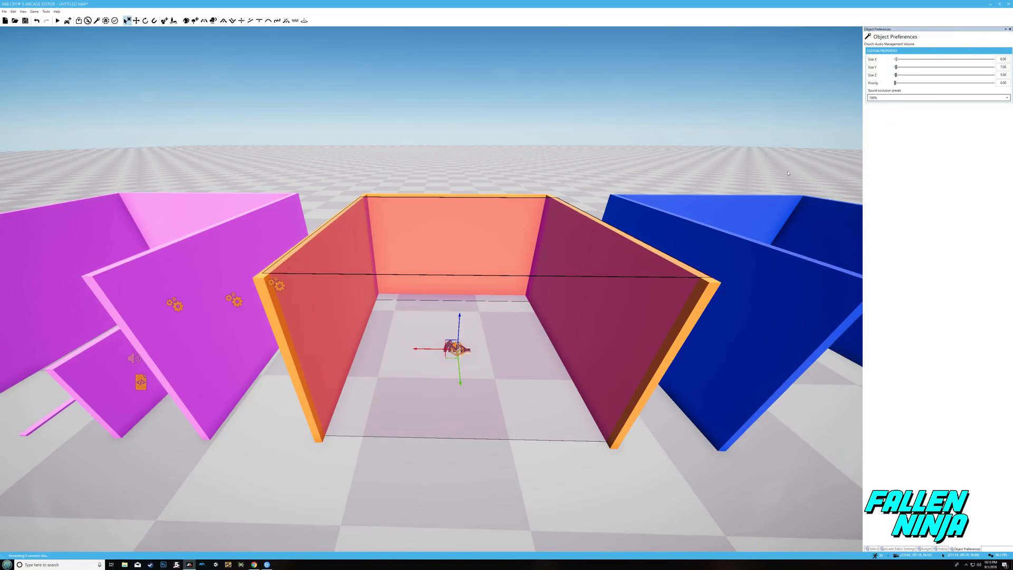
{"action": "left_click", "coordinate": [68, 21]}
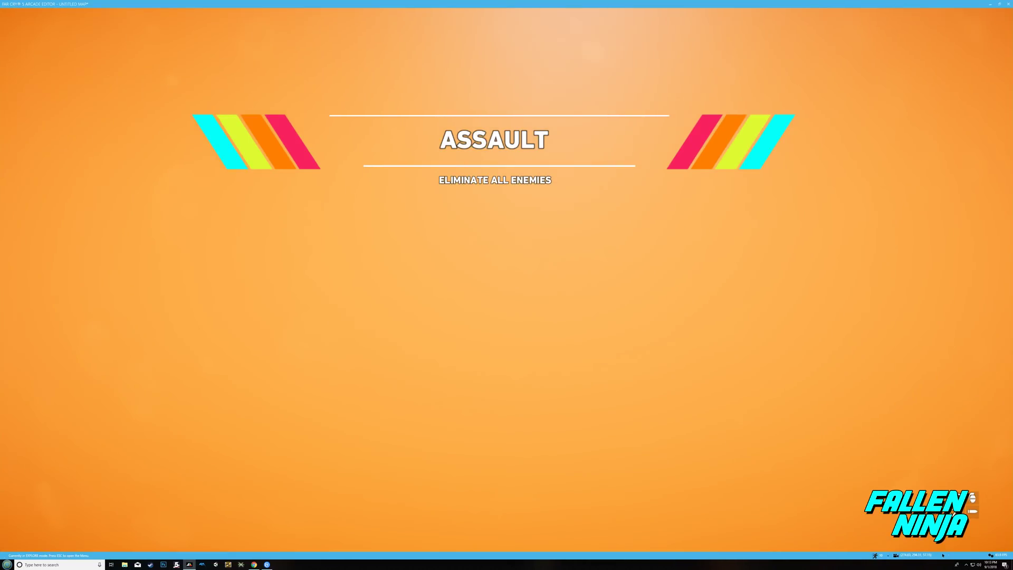
Step: Walk out of the orange room, fire the pistol in the open to hear it without the volume, and reload
{"action": "key", "text": "w"}
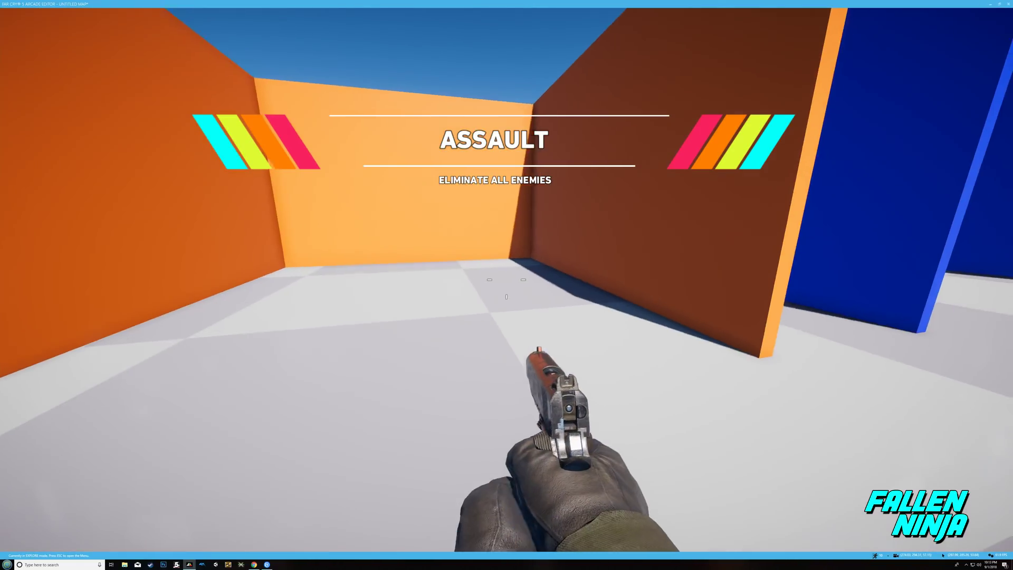
{"action": "key", "text": "s"}
{"action": "key", "text": "w"}
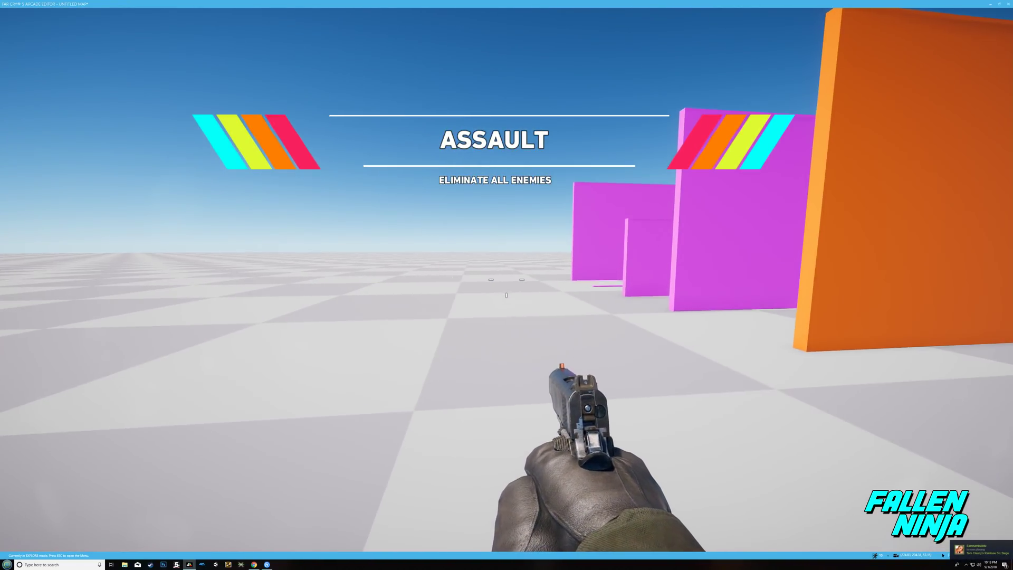
{"action": "key", "text": "r"}
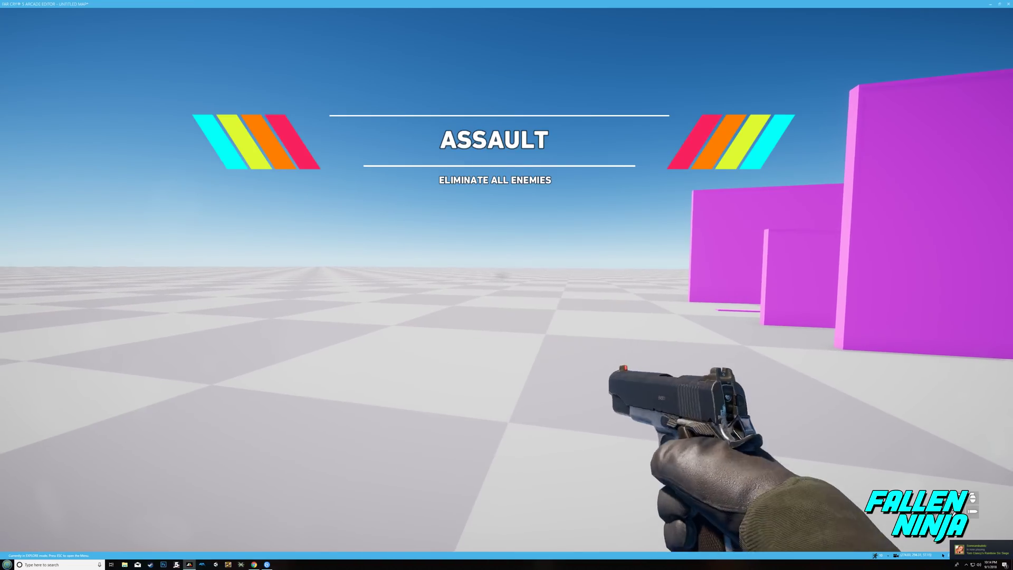
Step: Fire the pistol at the orange room's side wall to test the church acoustics, and walk out and back toward the room
{"action": "key", "text": "w"}
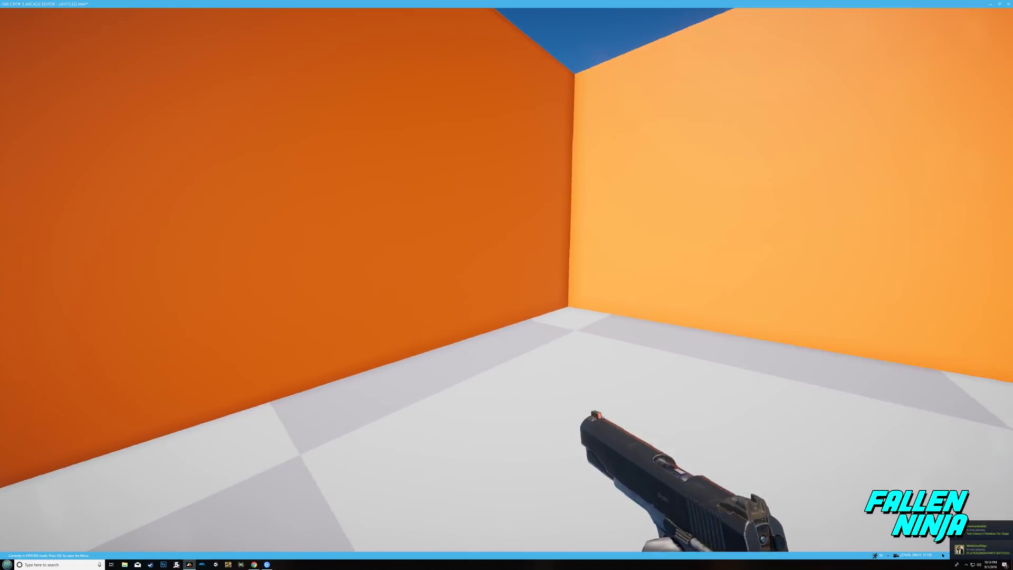
{"action": "left_click", "coordinate": [502, 281]}
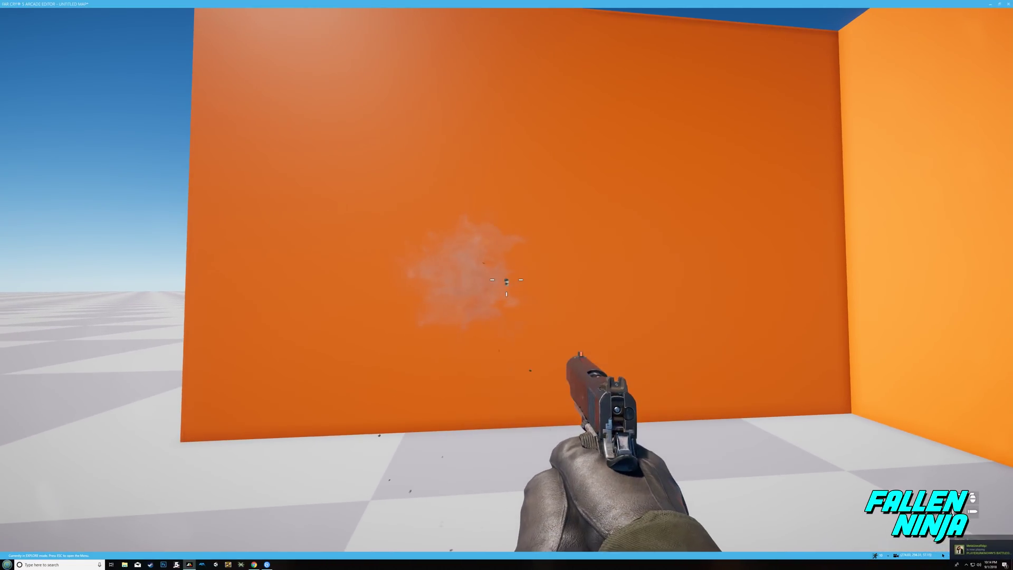
{"action": "key", "text": "w"}
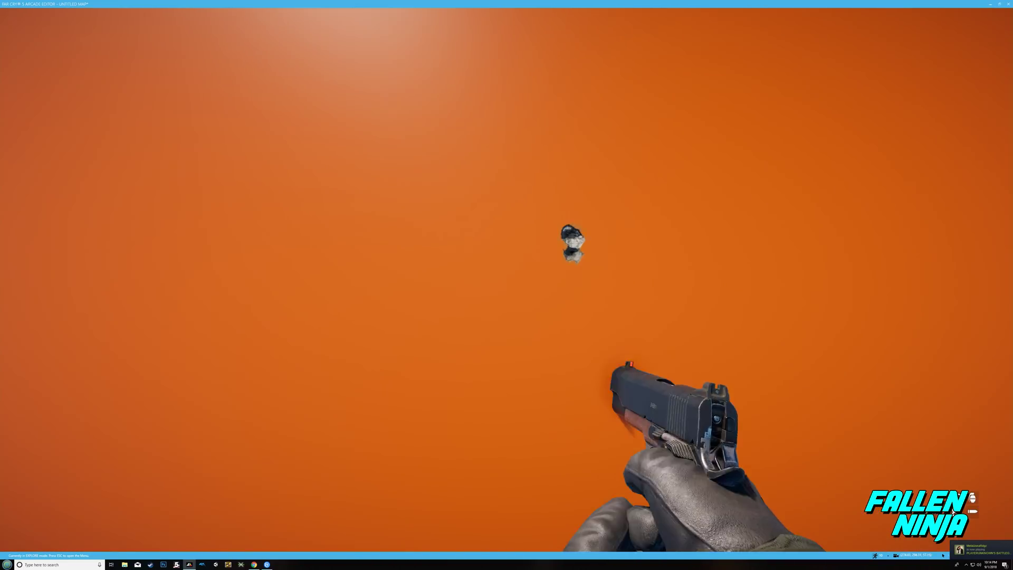
{"action": "key", "text": "f"}
{"action": "key", "text": "w"}
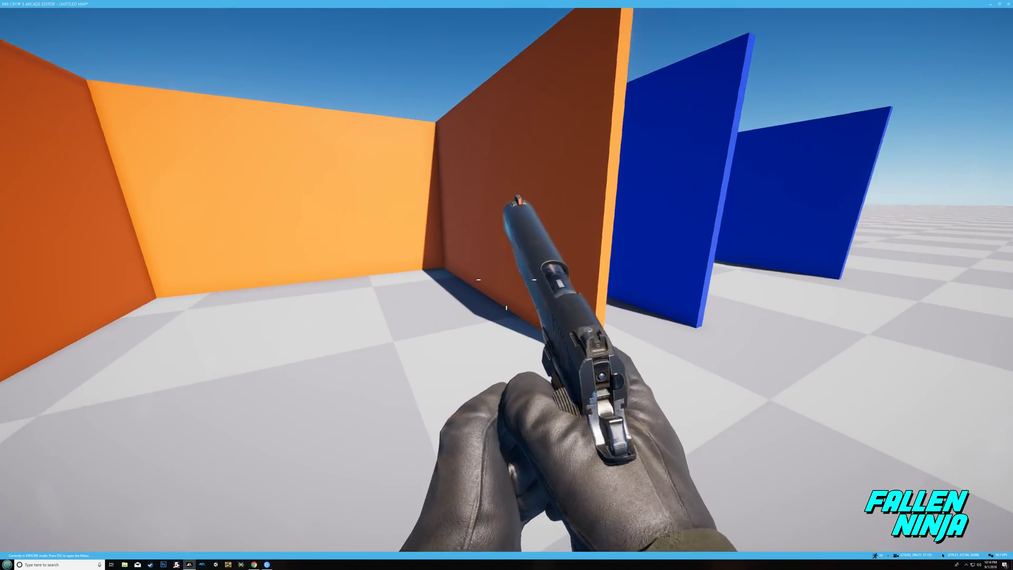
{"action": "key", "text": "s"}
{"action": "key", "text": "s"}
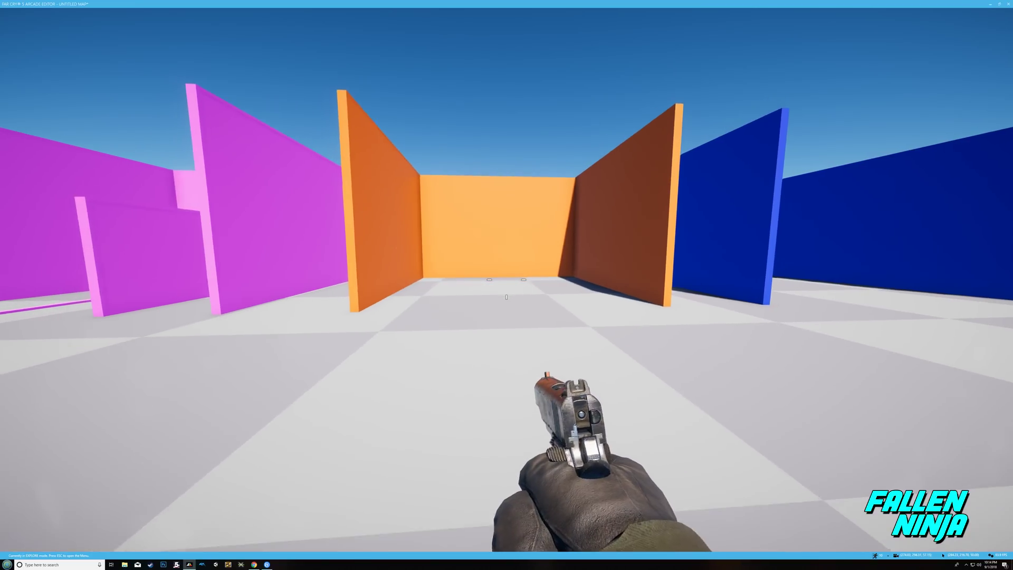
{"action": "key", "text": "w"}
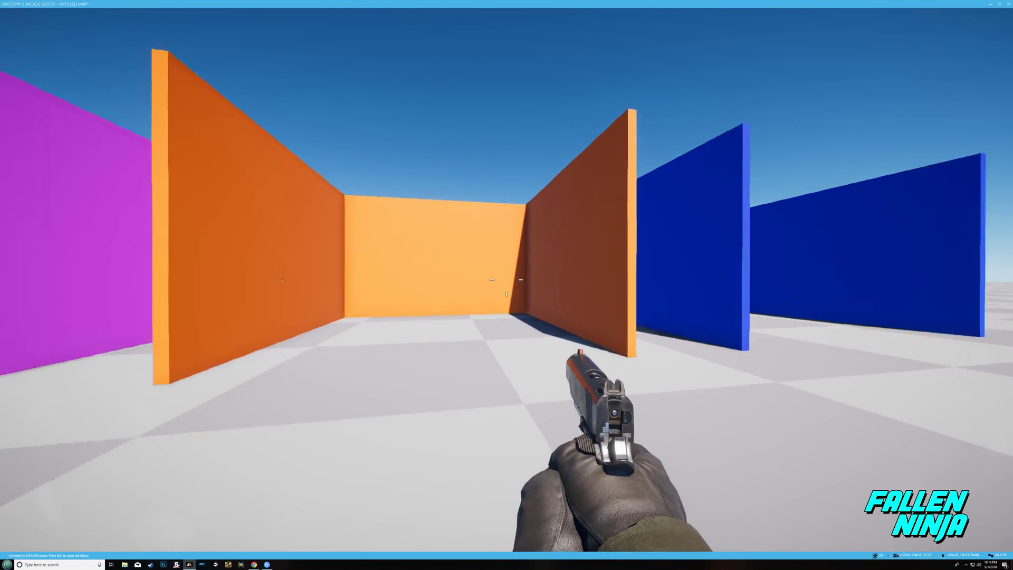
{"action": "key", "text": "w"}
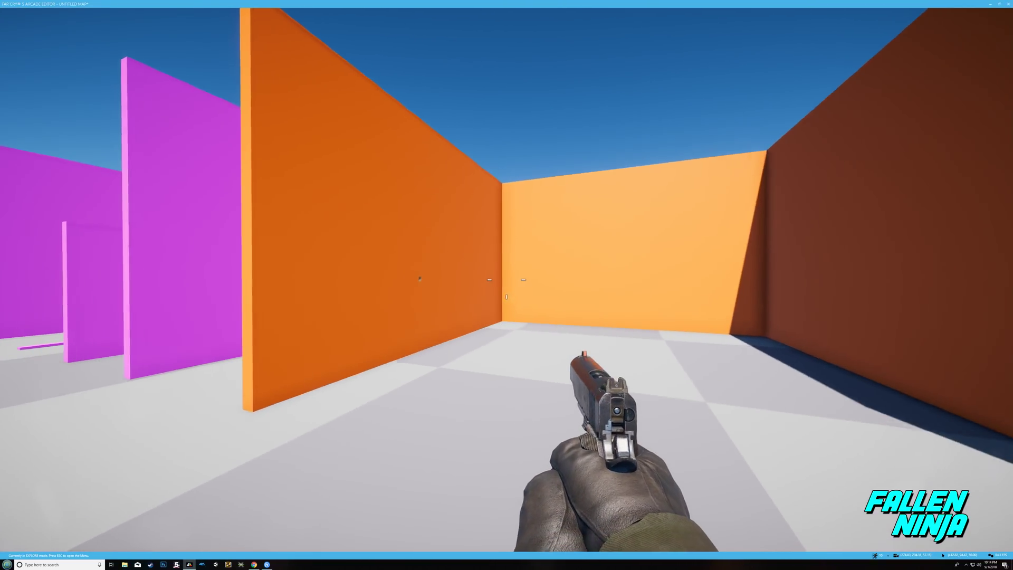
Step: Back out of the orange room in the playtest and walk around in front of its entrance
{"action": "key", "text": "s"}
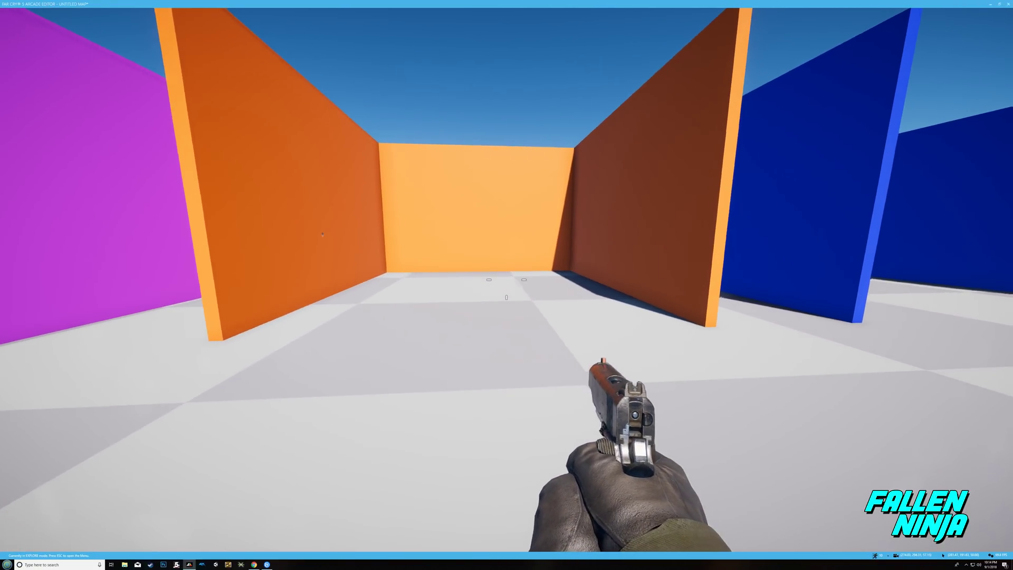
{"action": "key", "text": "w"}
{"action": "key", "text": "d"}
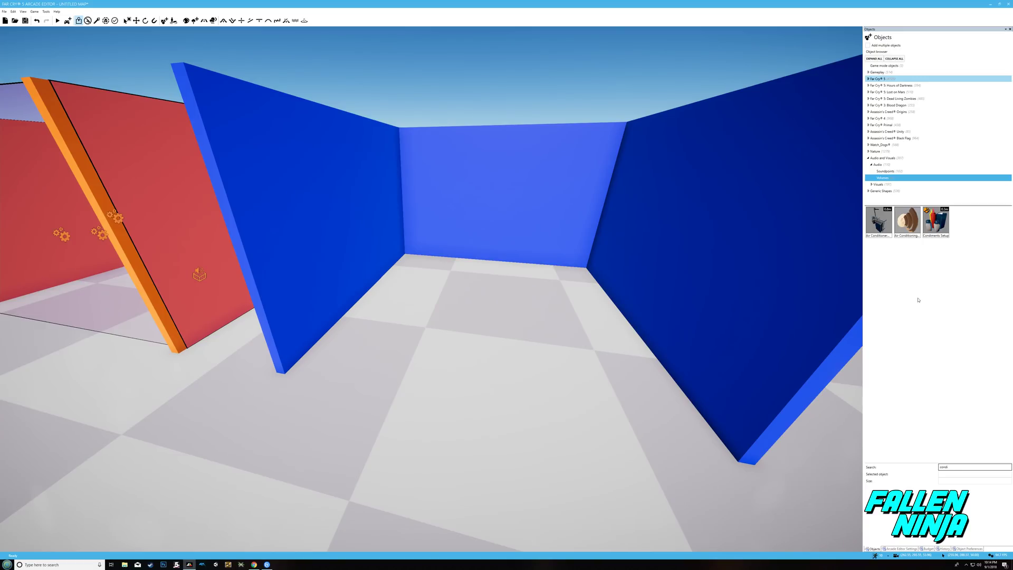
Step: Place an air conditioner object and an Air Conditioning Loop Soundpoint on the floor of the blue room
{"action": "left_click", "coordinate": [885, 229]}
{"action": "left_click", "coordinate": [506, 333]}
{"action": "left_click", "coordinate": [905, 222]}
{"action": "left_click", "coordinate": [519, 331]}
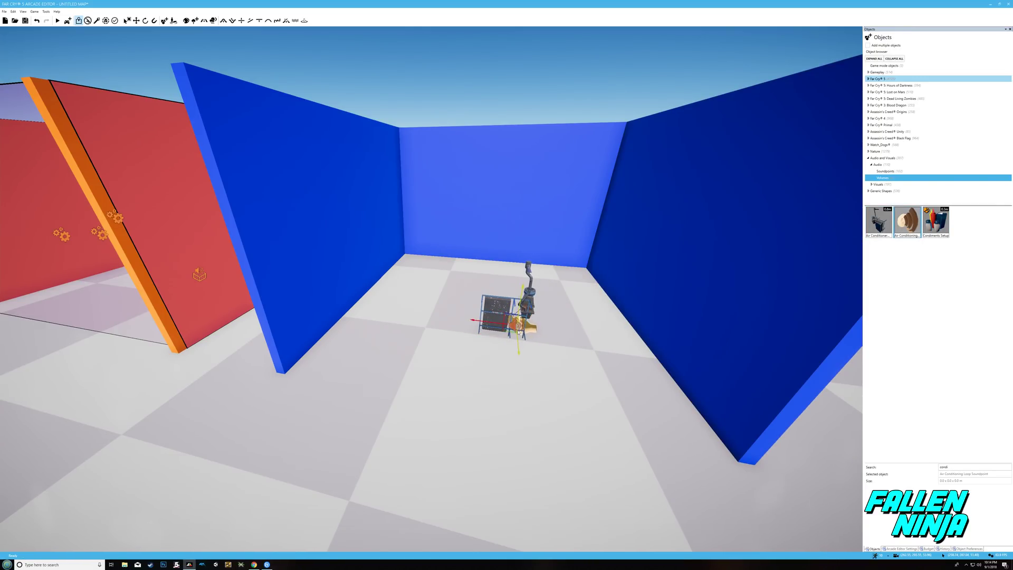
Step: Lift the Air Conditioning Loop Soundpoint off the floor and move it to the front vent of the blue air conditioner
{"action": "left_click", "coordinate": [518, 332]}
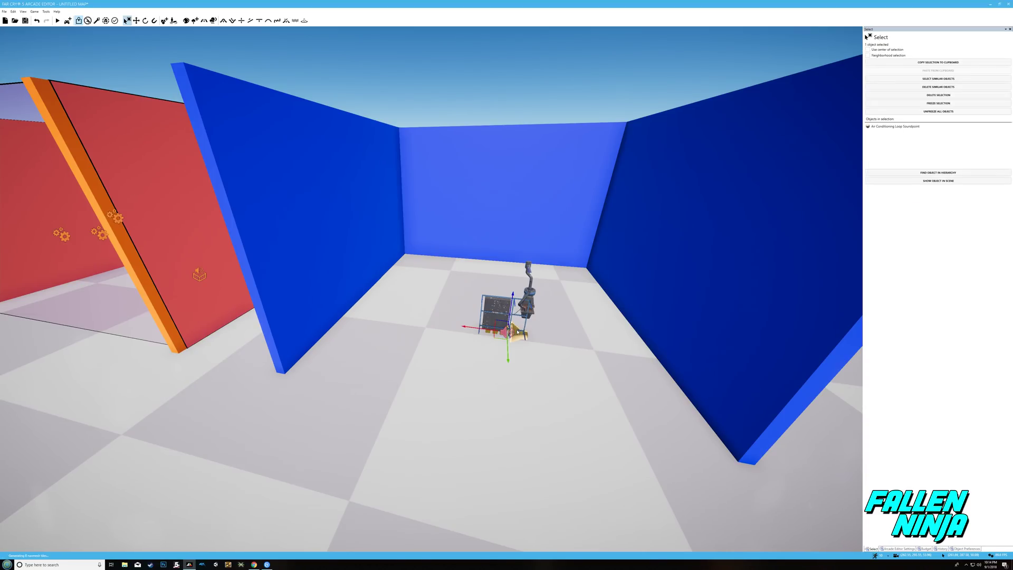
{"action": "left_click_drag", "start_coordinate": [516, 302], "coordinate": [520, 239]}
{"action": "key", "text": "w"}
{"action": "right_click_drag", "start_coordinate": [521, 240], "coordinate": [559, 201]}
{"action": "key", "text": "w"}
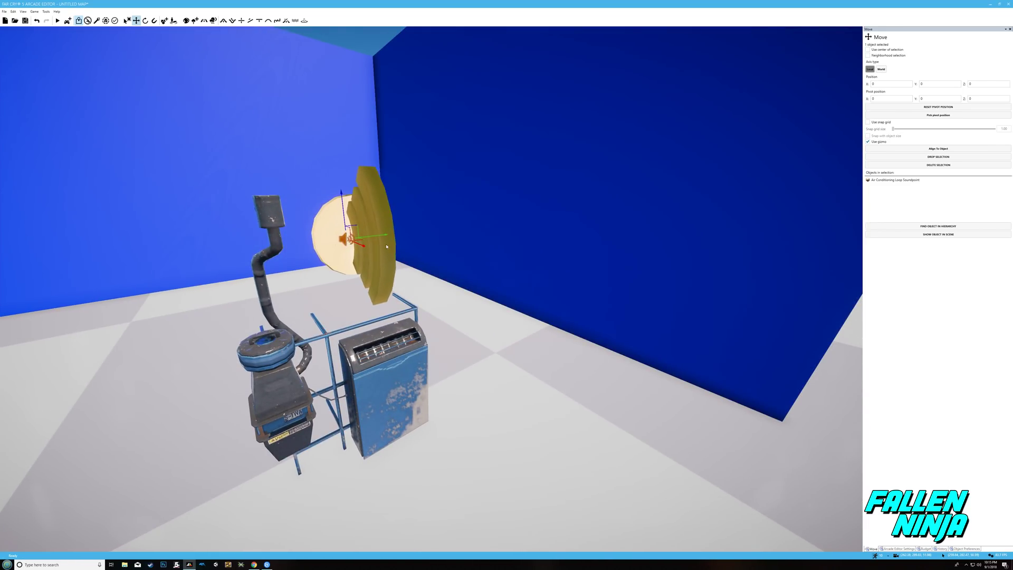
{"action": "left_click_drag", "start_coordinate": [385, 247], "coordinate": [411, 276]}
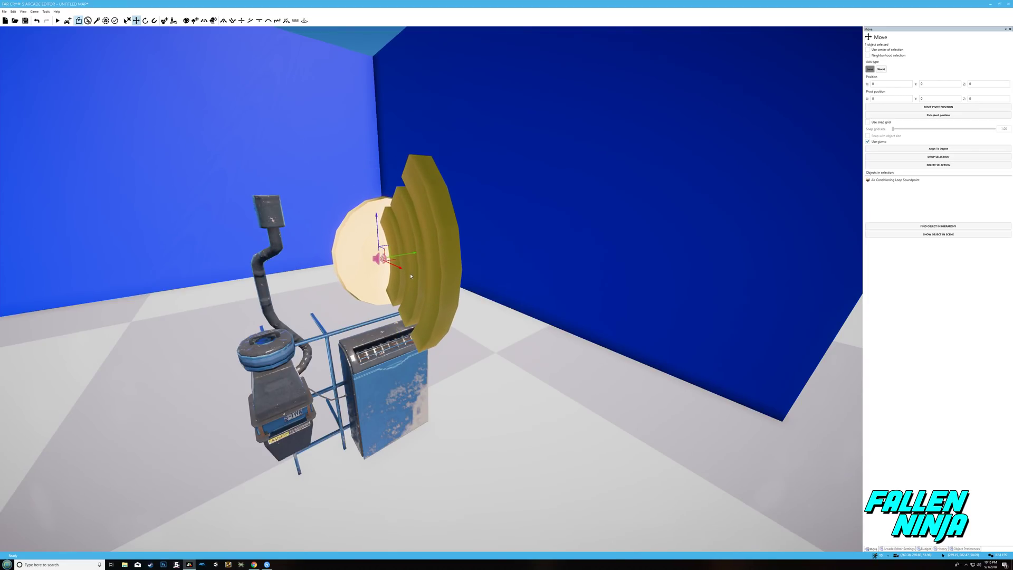
{"action": "left_click_drag", "start_coordinate": [382, 227], "coordinate": [385, 294]}
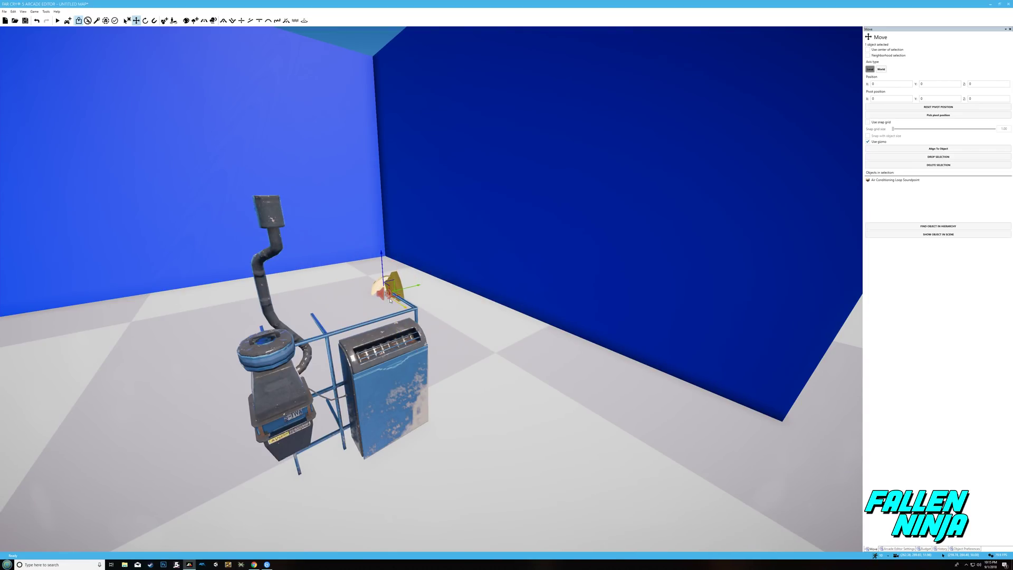
{"action": "left_click_drag", "start_coordinate": [405, 368], "coordinate": [391, 312]}
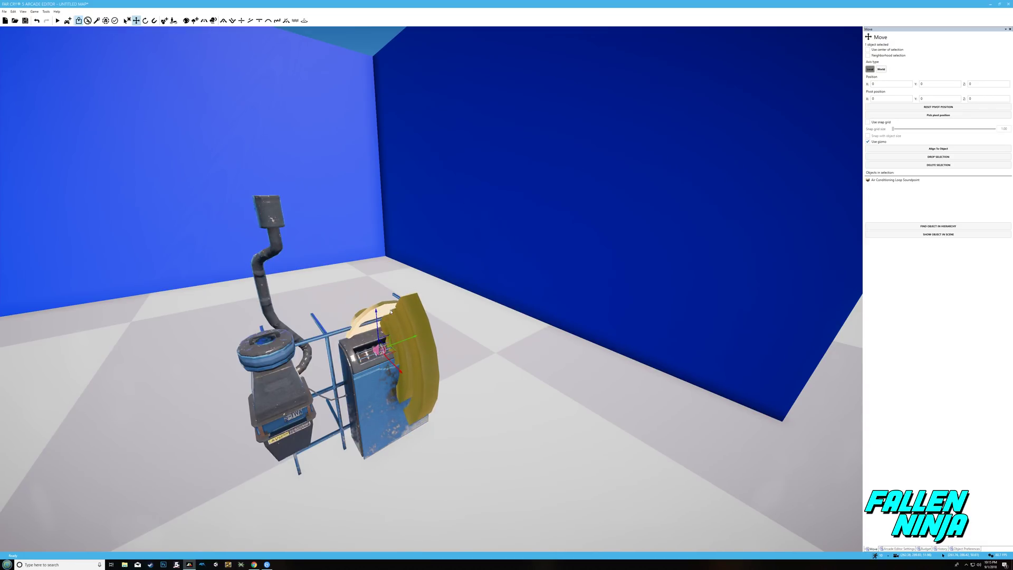
{"action": "left_click_drag", "start_coordinate": [407, 371], "coordinate": [440, 400]}
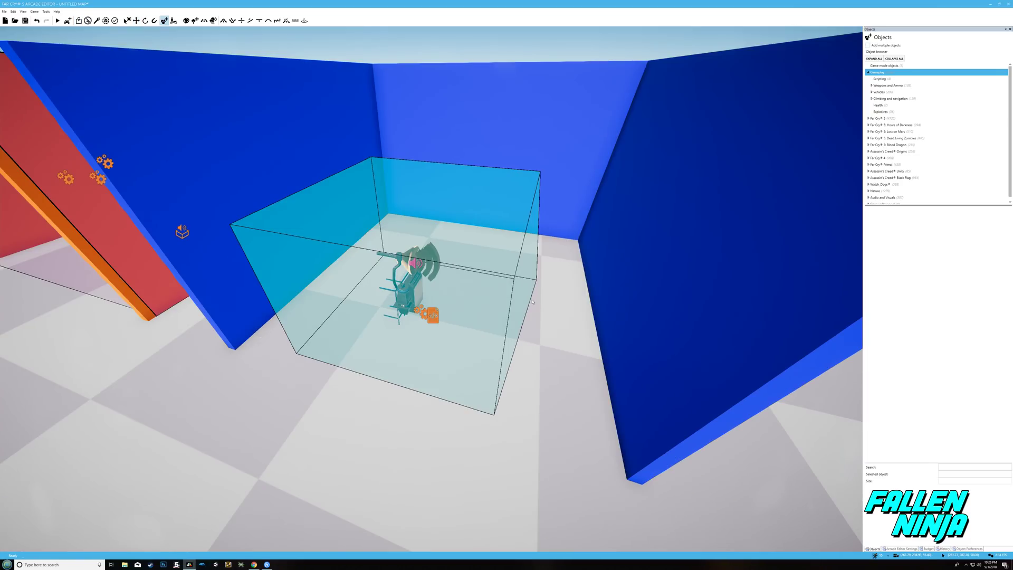
Step: Examine the blue room's air conditioner setup from several angles, including its soundpoint, the surrounding box volume and the script objects
{"action": "mouse_move", "coordinate": [613, 260]}
{"action": "right_mouse_down"}
{"action": "mouse_move", "coordinate": [517, 240]}
{"action": "mouse_move", "coordinate": [538, 264]}
{"action": "mouse_move", "coordinate": [586, 245]}
{"action": "mouse_move", "coordinate": [538, 203]}
{"action": "mouse_move", "coordinate": [475, 203]}
{"action": "mouse_move", "coordinate": [548, 193]}
{"action": "mouse_move", "coordinate": [478, 235]}
{"action": "mouse_move", "coordinate": [491, 238]}
{"action": "mouse_move", "coordinate": [459, 236]}
{"action": "mouse_move", "coordinate": [470, 219]}
{"action": "mouse_move", "coordinate": [612, 263]}
{"action": "mouse_move", "coordinate": [649, 245]}
{"action": "mouse_move", "coordinate": [622, 248]}
{"action": "right_mouse_up"}
{"action": "key", "text": "s"}
{"action": "key", "text": "w"}
{"action": "key", "text": "d"}
{"action": "key", "text": "w"}
{"action": "key", "text": "s"}
{"action": "key", "text": "s"}
{"action": "key", "text": "a"}
{"action": "key", "text": "w"}
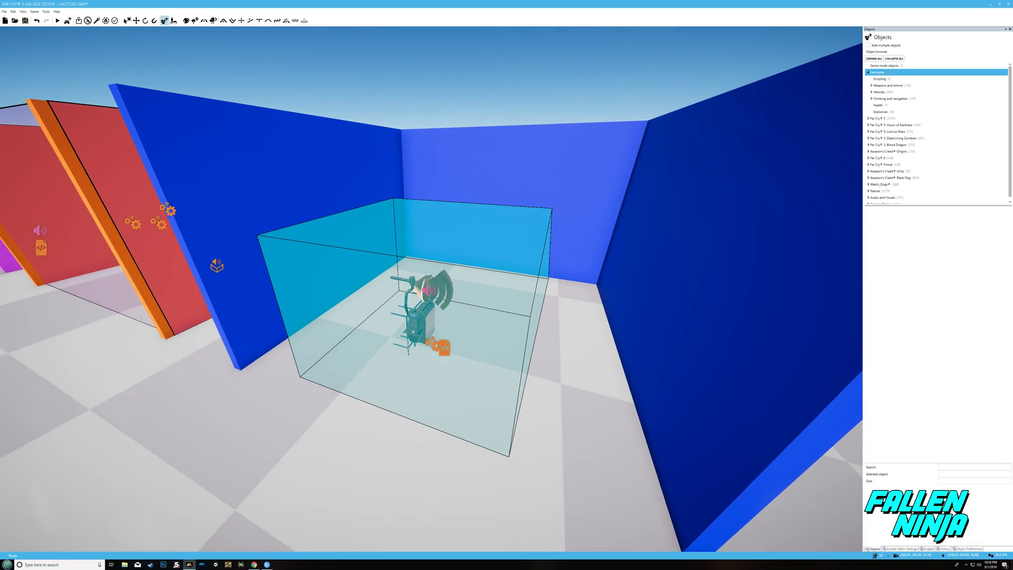
{"action": "key", "text": "s"}
{"action": "key", "text": "w"}
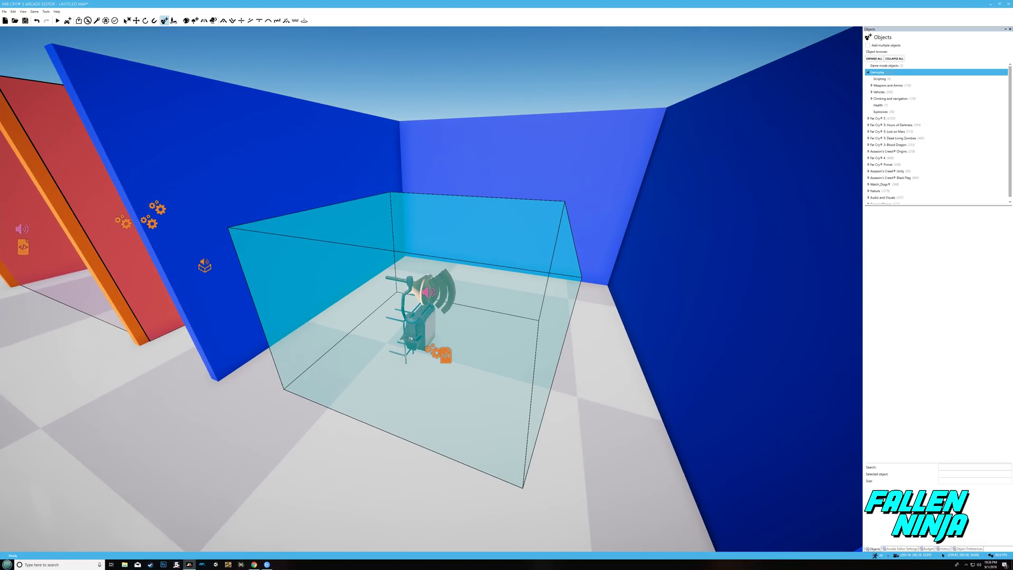
{"action": "right_click_drag", "start_coordinate": [623, 248], "coordinate": [527, 307]}
{"action": "key", "text": "s"}
{"action": "key", "text": "w"}
{"action": "key", "text": "s"}
{"action": "key", "text": "w"}
{"action": "key", "text": "w"}
{"action": "key", "text": "s"}
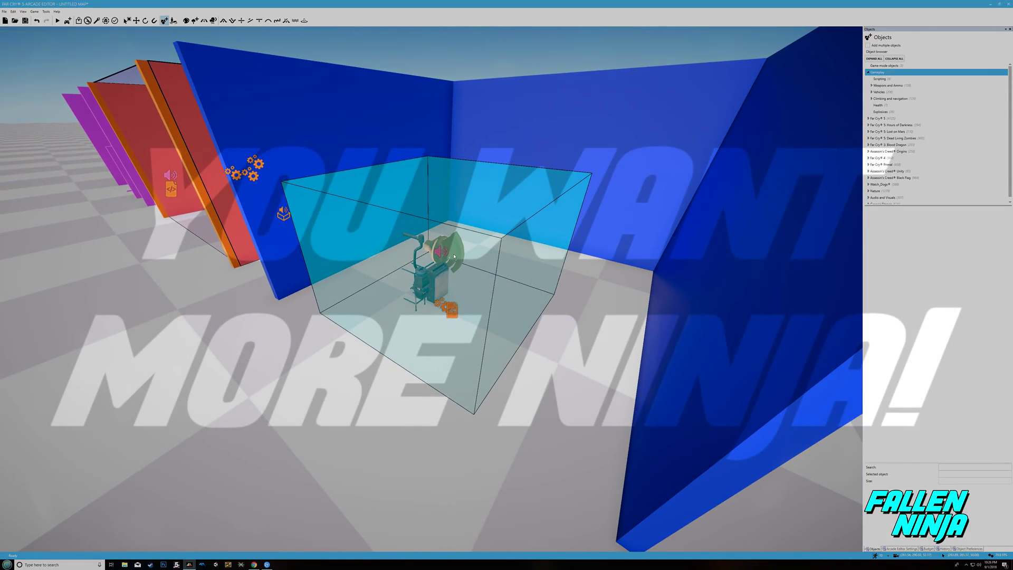